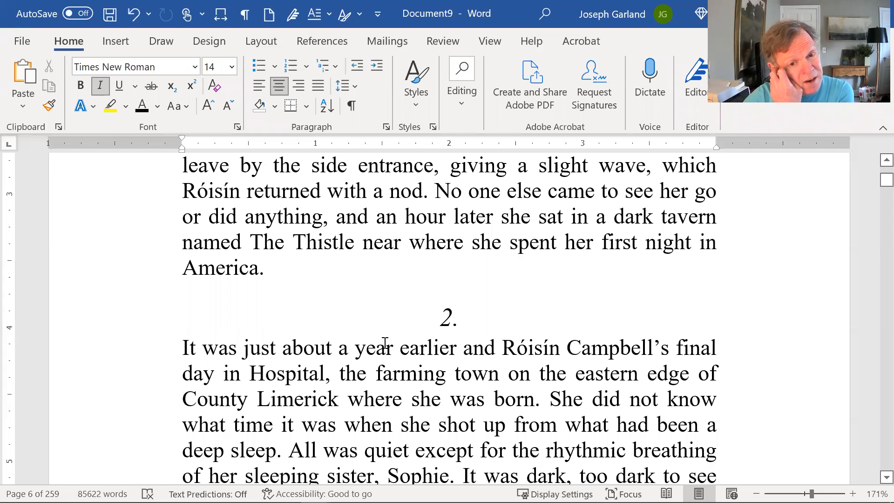
- Start saving a copy of the document and choose the OneDrive folder Stories > Roisin as its location
left_click(23, 41)
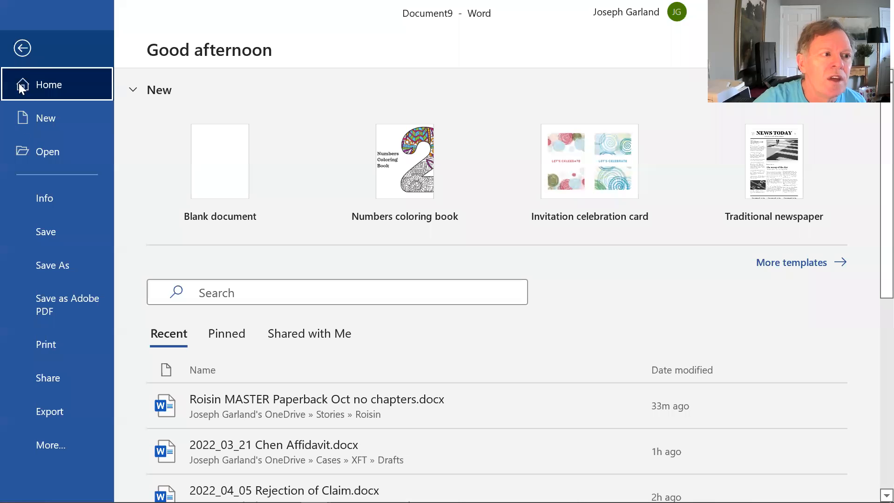
left_click(45, 265)
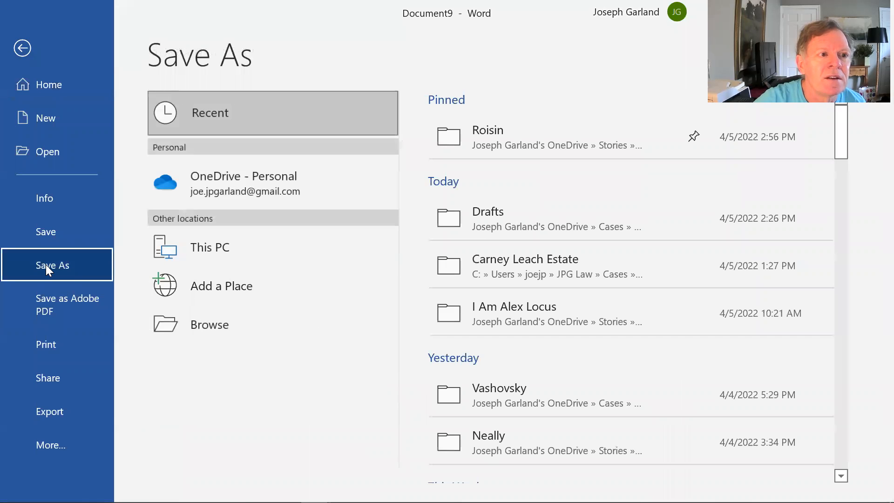
left_click(240, 169)
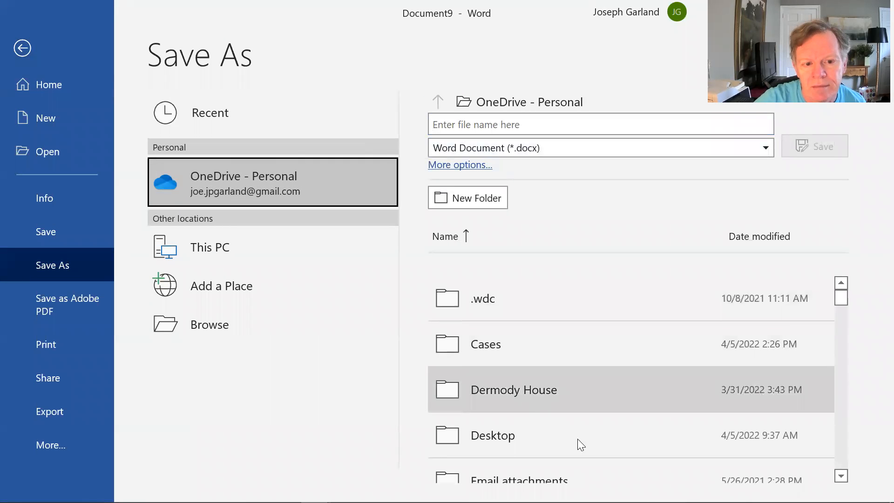
scroll(578, 439, "down", 3)
left_click(565, 450)
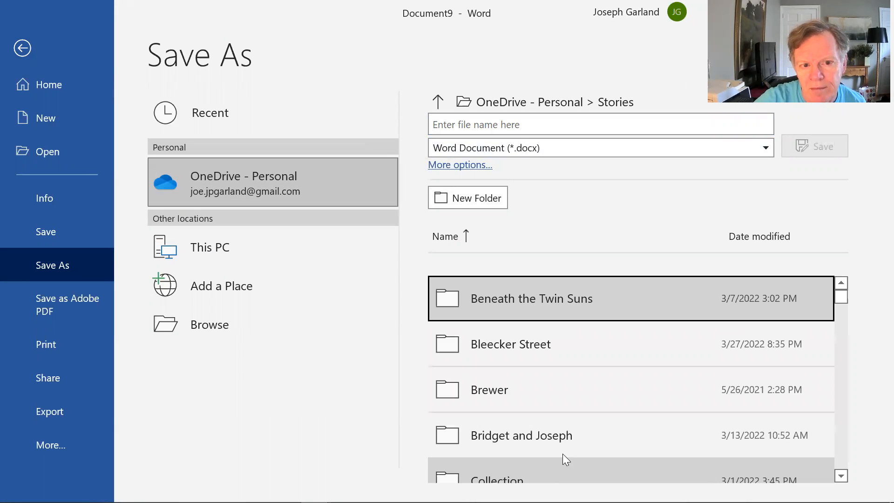
scroll(549, 419, "down", 4)
scroll(538, 398, "down", 9)
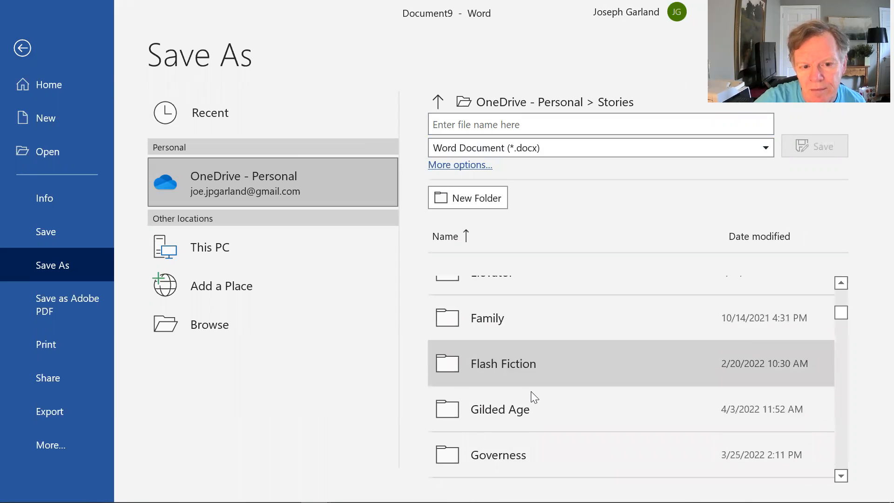
scroll(557, 404, "down", 4)
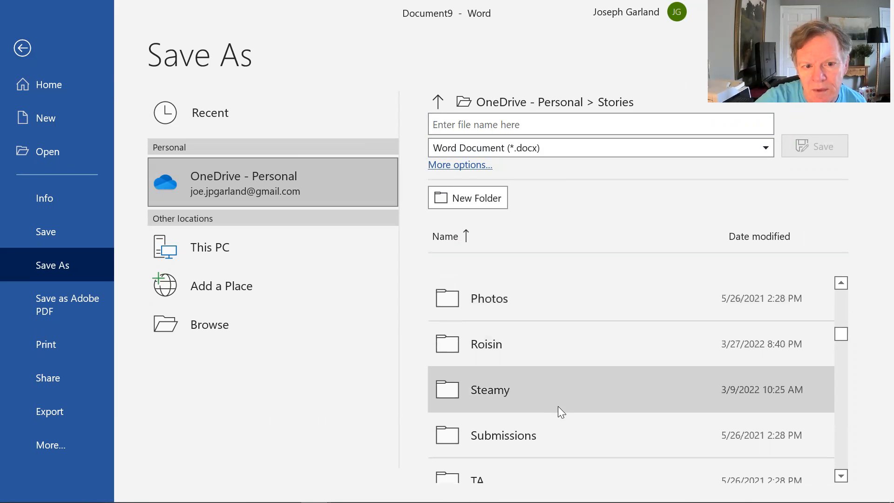
left_click(538, 352)
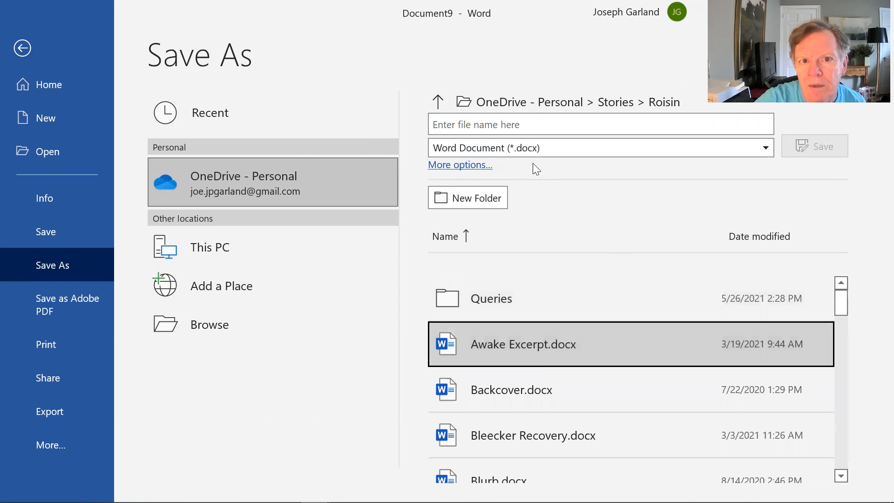
- Name the Word document SAMPLE and save it in the chosen folder
left_click(541, 125)
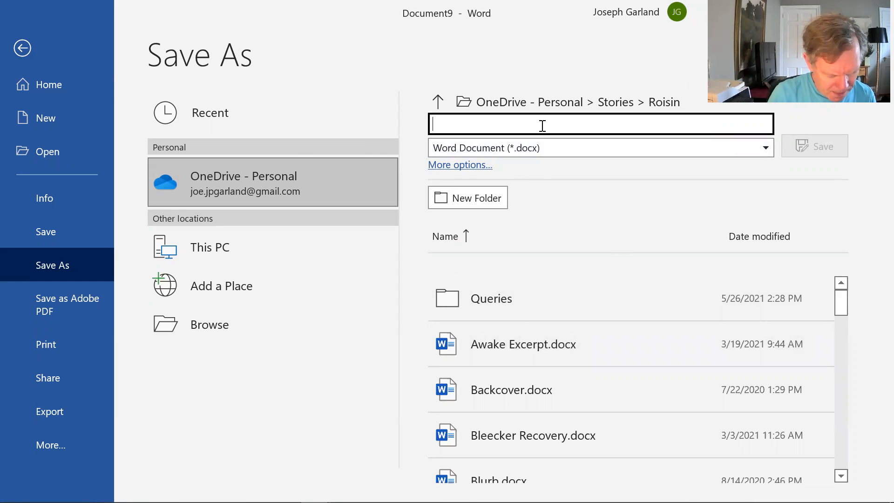
type("SAMPLE")
key("Return")
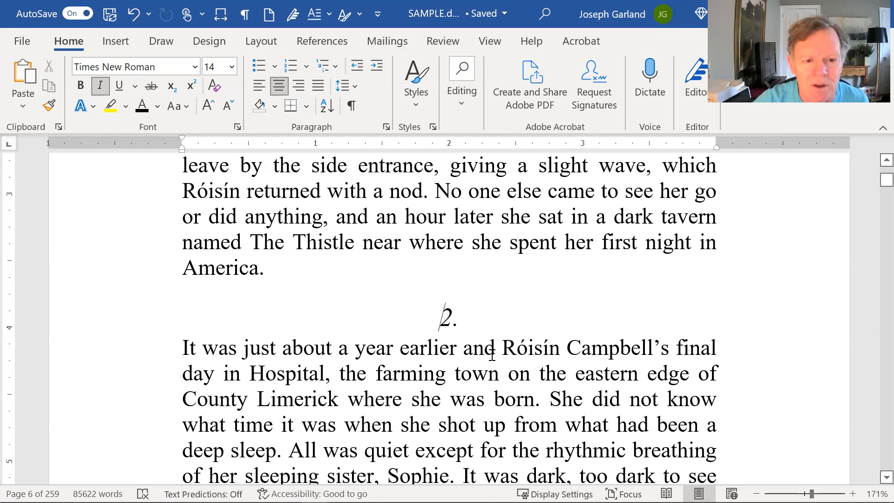
- Join the stray "T" under the chapter number 3 with the following line so the paragraph starts "The 'City of Paris'"
scroll(510, 382, "up", 3)
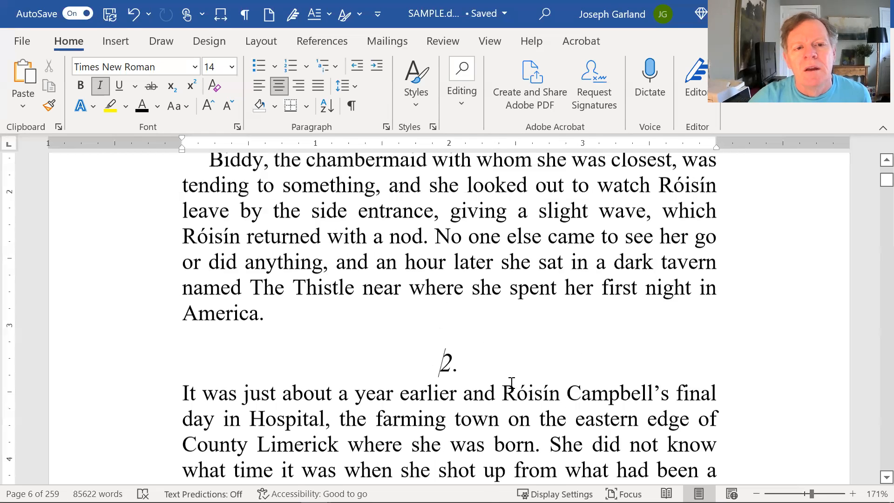
scroll(529, 368, "down", 5)
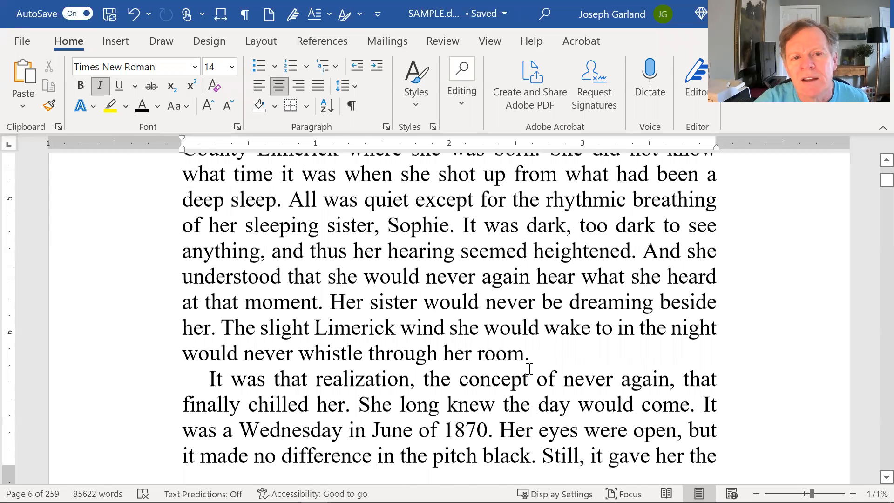
scroll(530, 370, "down", 5)
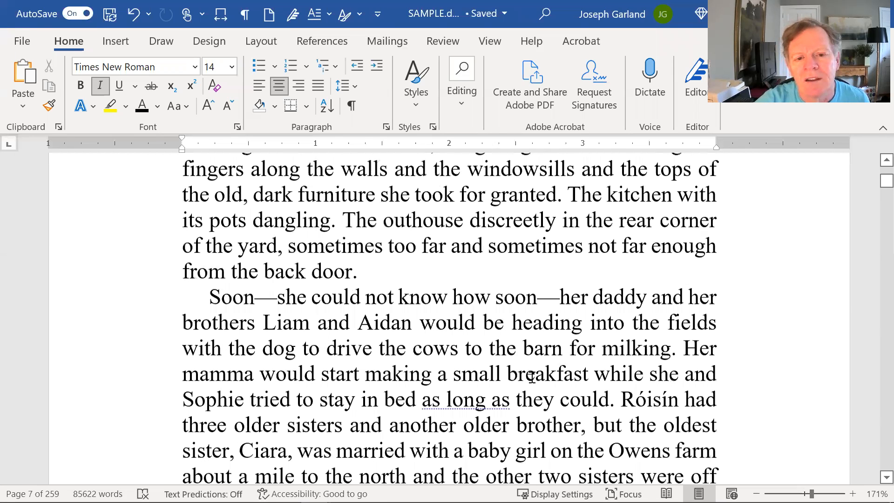
scroll(531, 375, "down", 10)
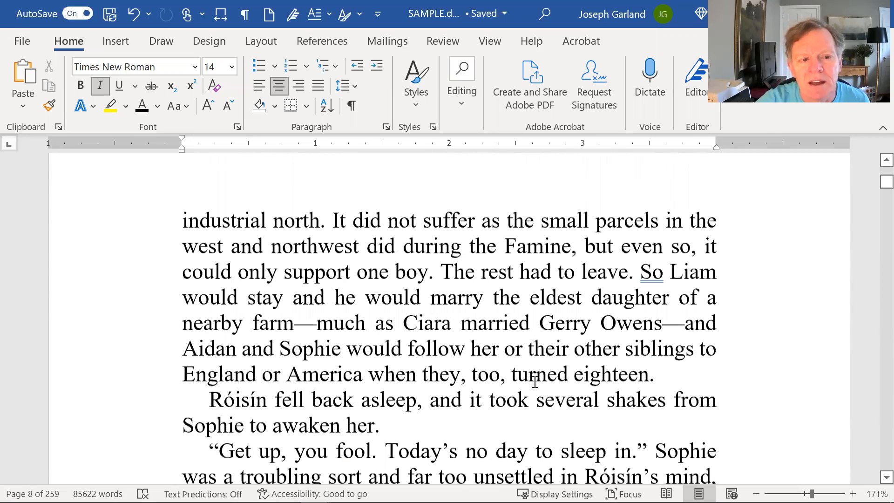
scroll(535, 380, "down", 1)
scroll(536, 381, "down", 3)
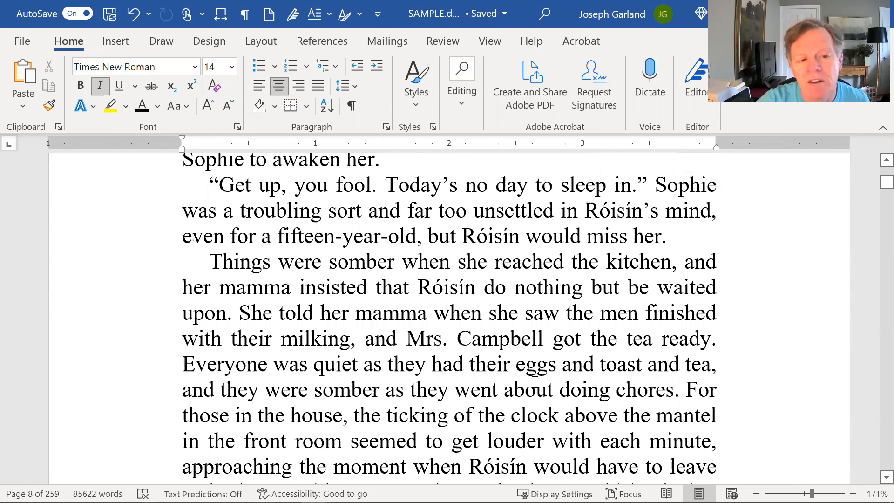
scroll(534, 381, "down", 14)
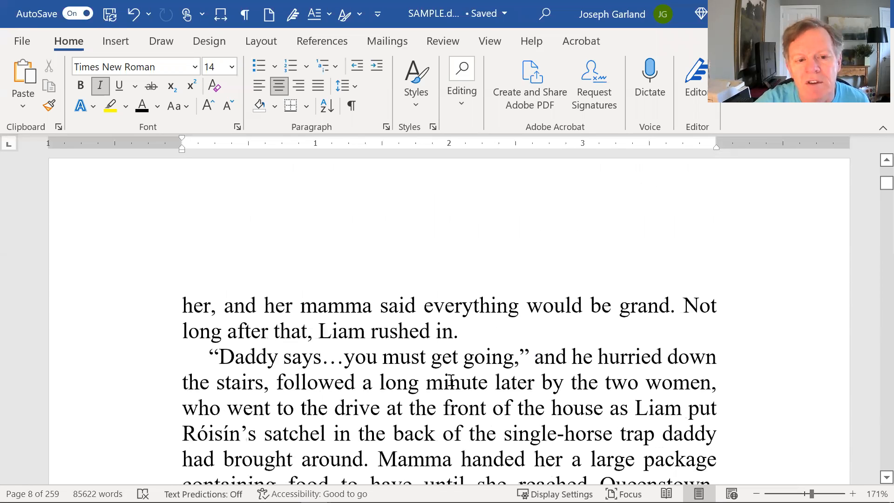
scroll(451, 381, "down", 3)
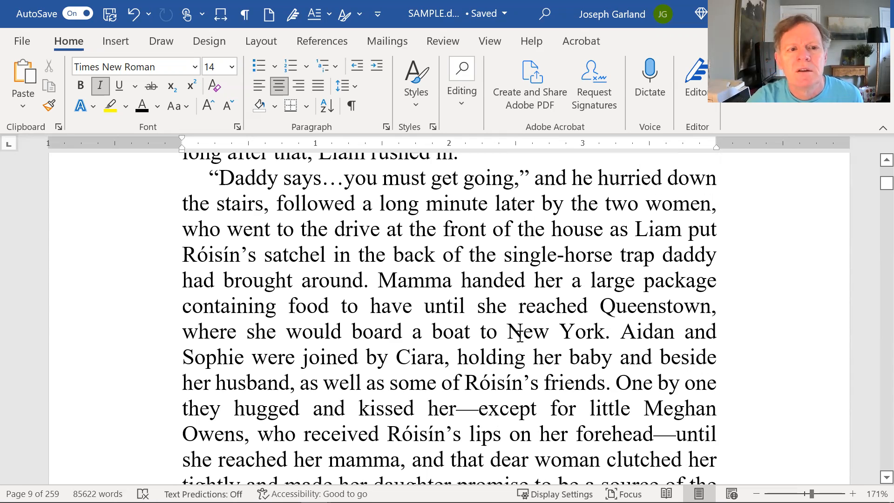
scroll(521, 336, "down", 2)
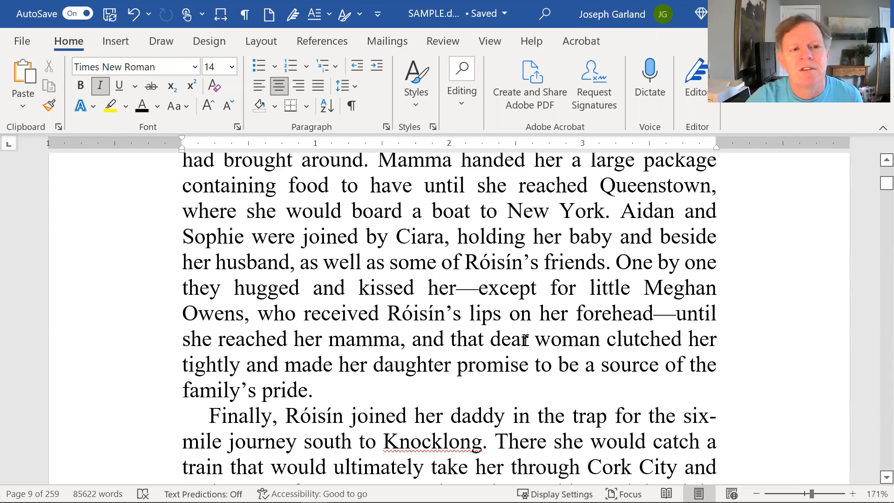
scroll(525, 340, "down", 4)
scroll(539, 363, "down", 8)
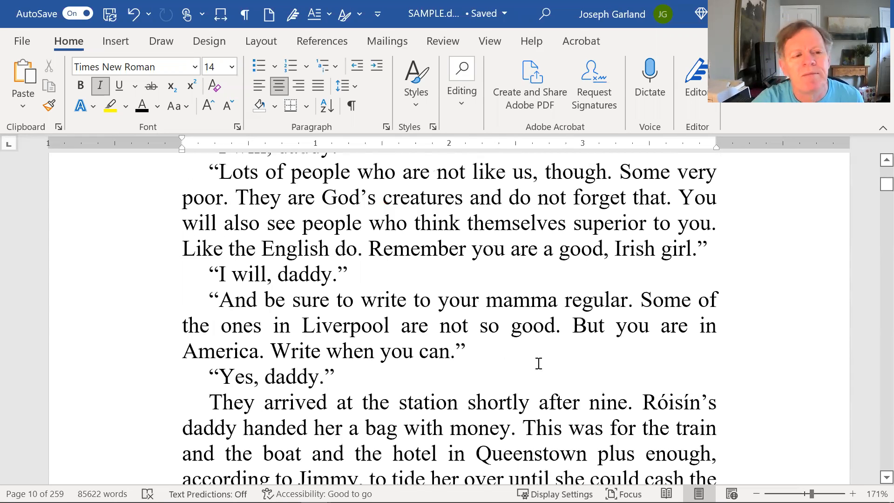
scroll(539, 364, "down", 12)
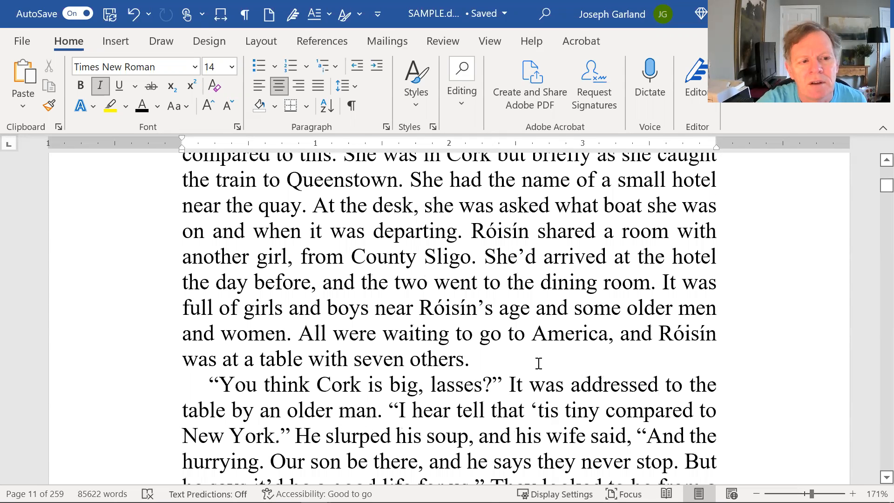
scroll(526, 352, "down", 5)
scroll(270, 335, "down", 1)
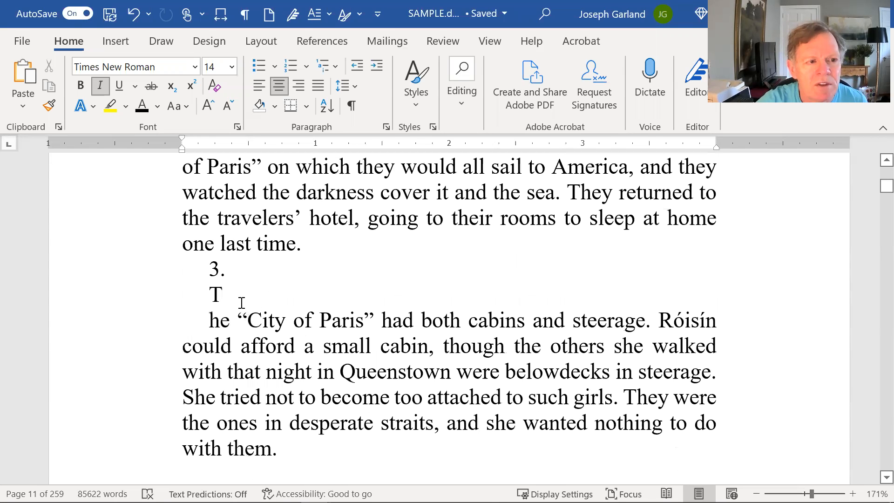
left_click(246, 302)
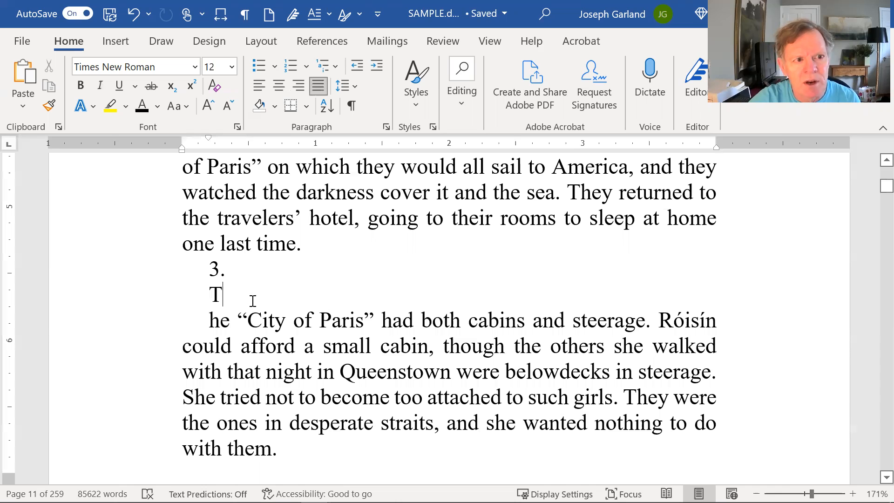
key("Delete")
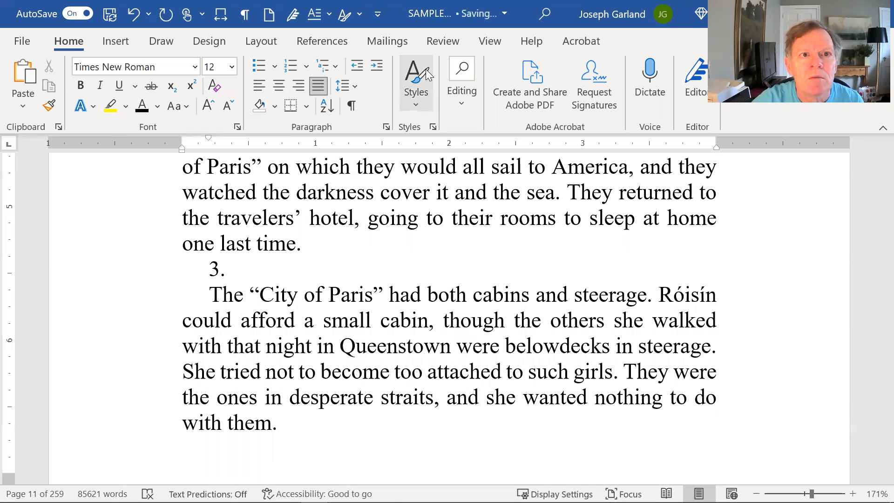
- Apply the firstpara style to the opening paragraph of chapter 3 and the Heading 1 style to its number line
left_click(419, 78)
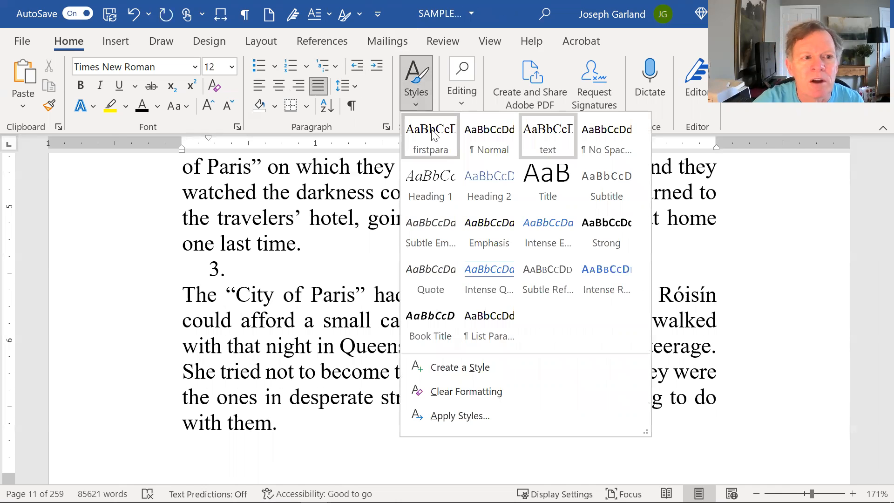
left_click(433, 136)
left_click(423, 71)
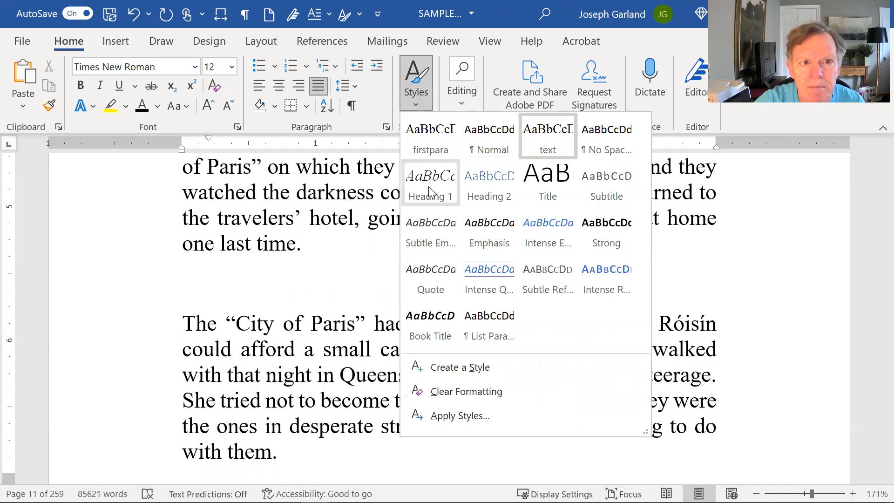
left_click(429, 186)
- Look through the manuscript text following the chapter 3 heading, up to page 20
scroll(380, 371, "down", 5)
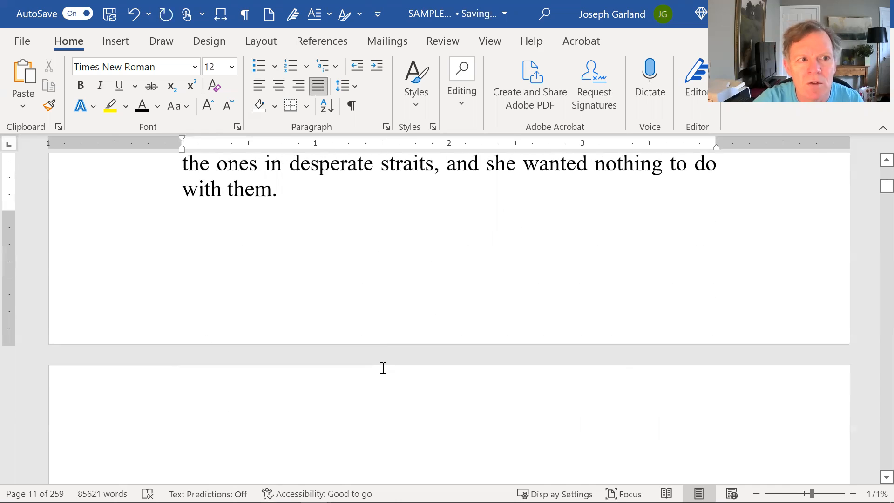
scroll(382, 368, "down", 4)
scroll(392, 367, "down", 20)
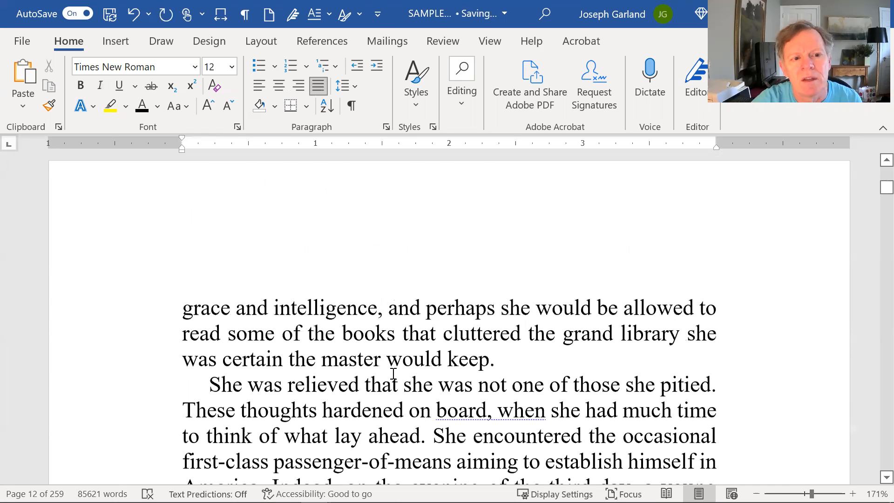
scroll(394, 360, "down", 10)
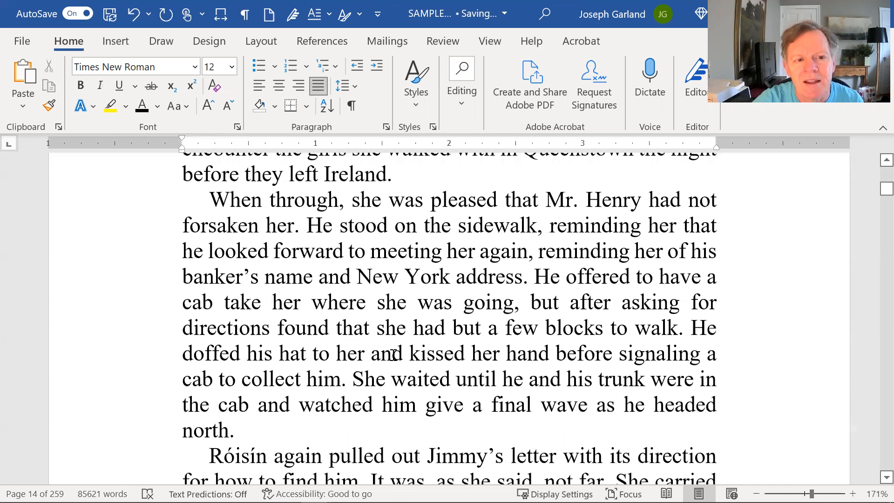
scroll(395, 359, "down", 5)
scroll(395, 376, "down", 10)
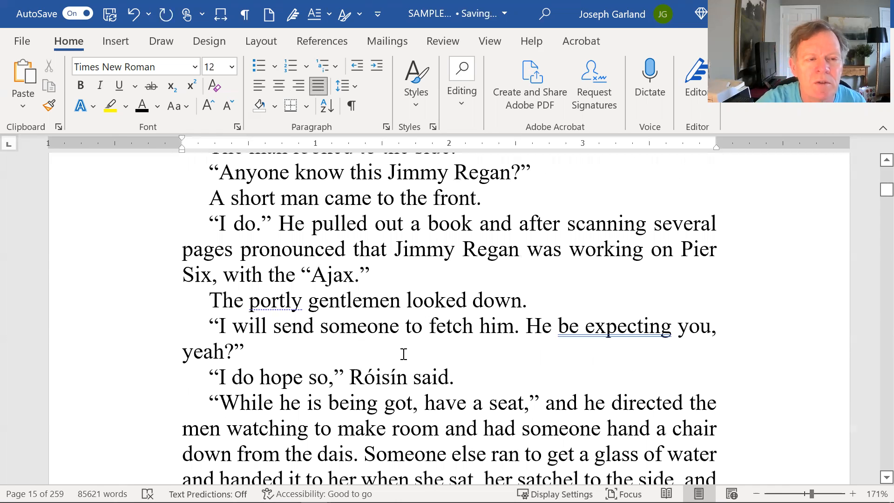
scroll(404, 355, "down", 8)
scroll(406, 359, "down", 10)
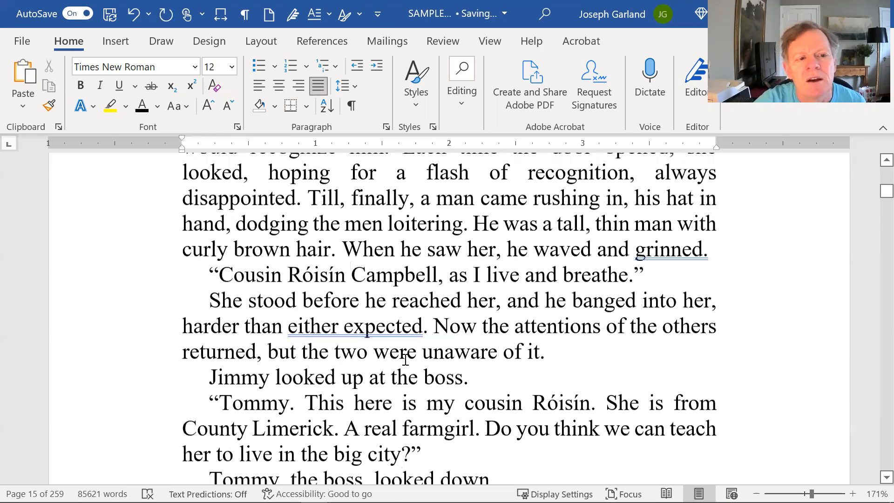
scroll(405, 365, "down", 10)
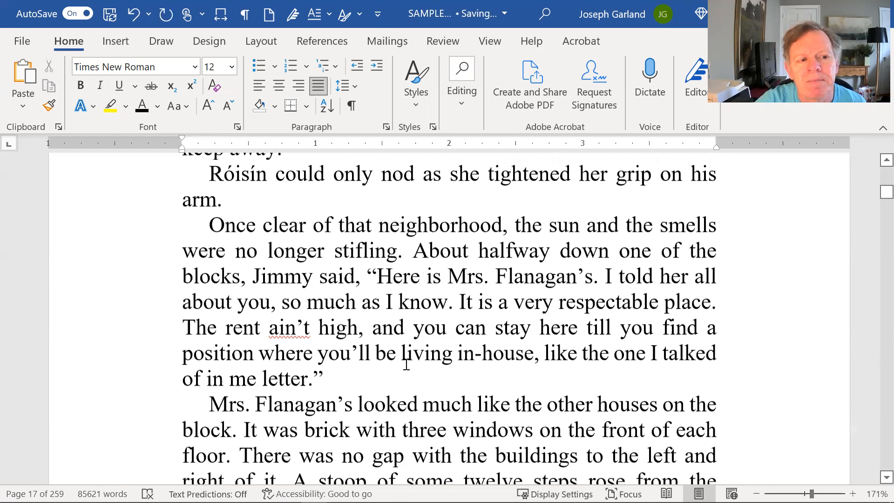
scroll(406, 365, "down", 6)
scroll(406, 367, "down", 10)
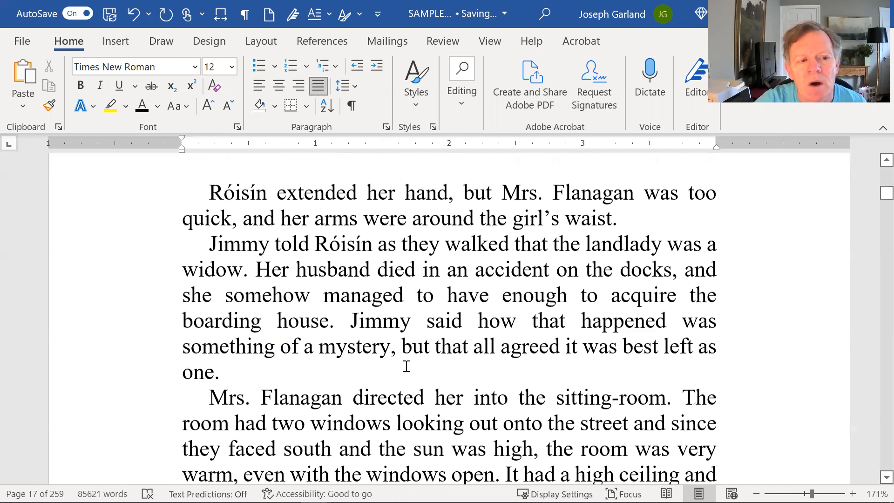
scroll(405, 368, "down", 15)
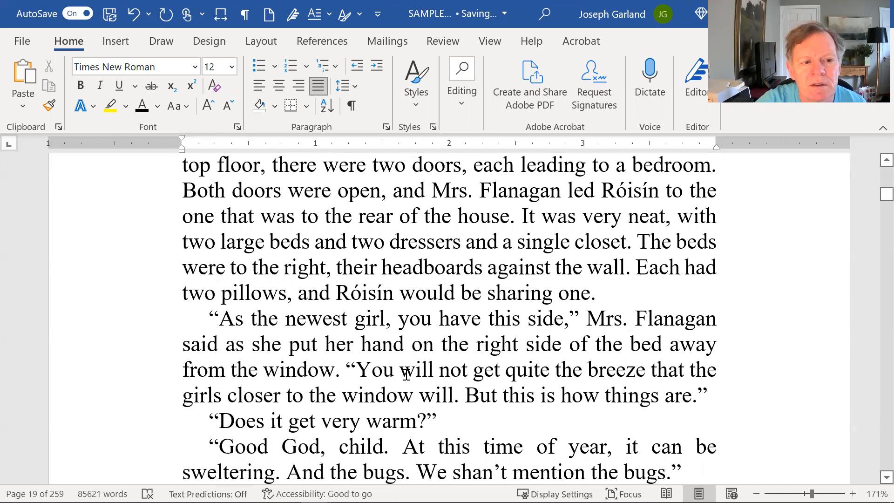
scroll(406, 373, "down", 15)
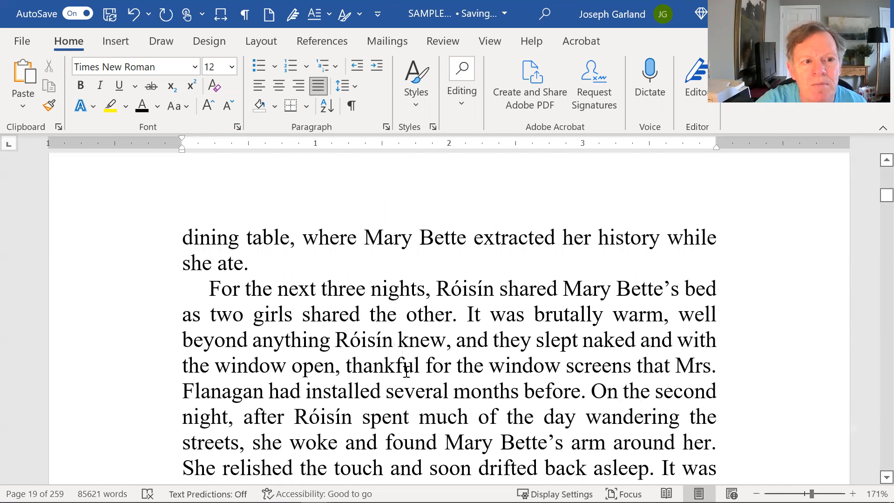
scroll(406, 371, "down", 5)
- Search the manuscript for "dear" up to the letter that begins "My Dearest Róisín," and close the search
left_click(410, 368)
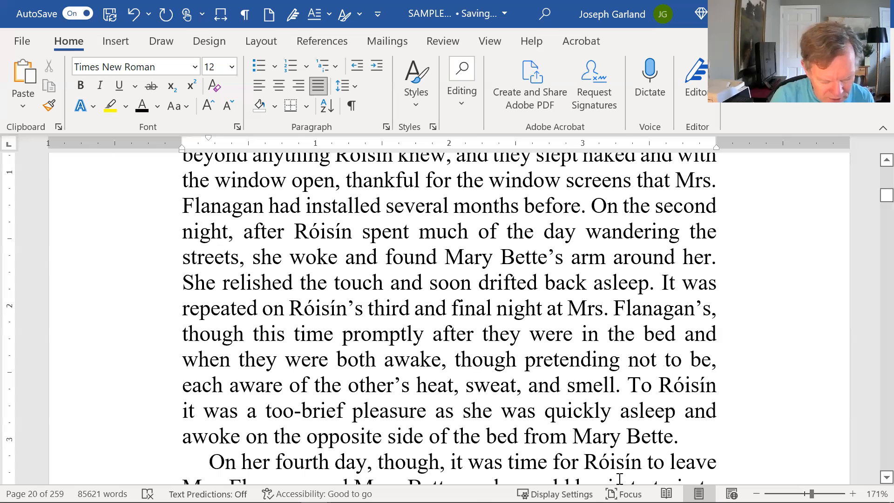
key("ctrl+h")
type("dear")
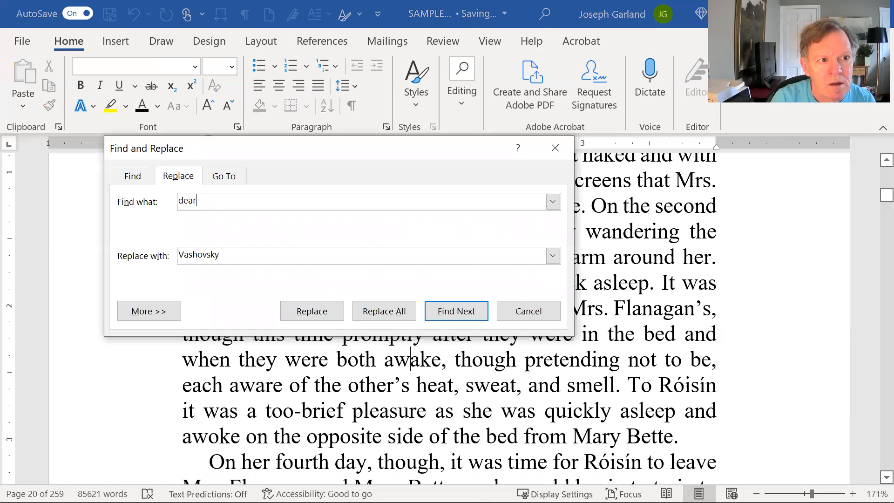
key("Return")
key("Return")
key("Return")
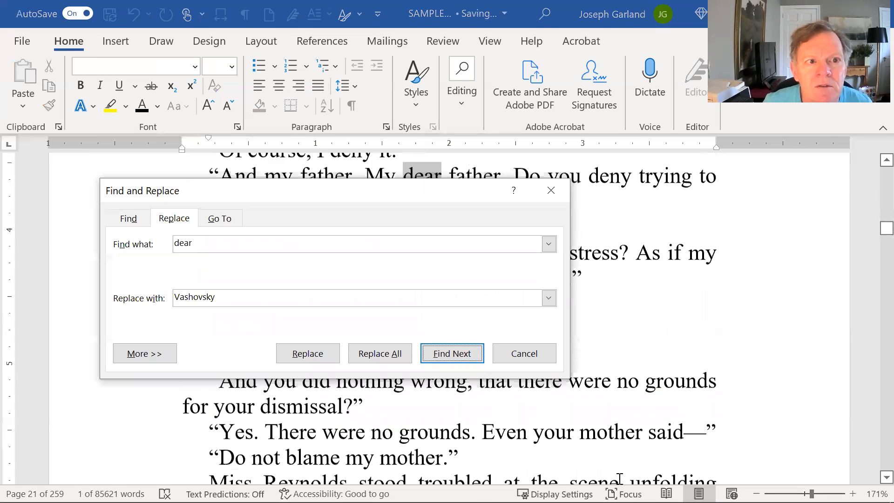
key("Return")
key("Return")
key("Return")
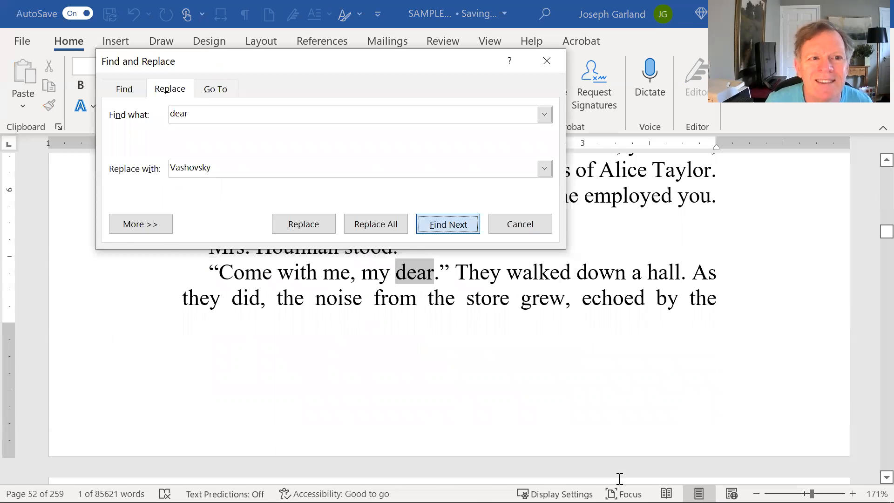
key("Return")
key("Return")
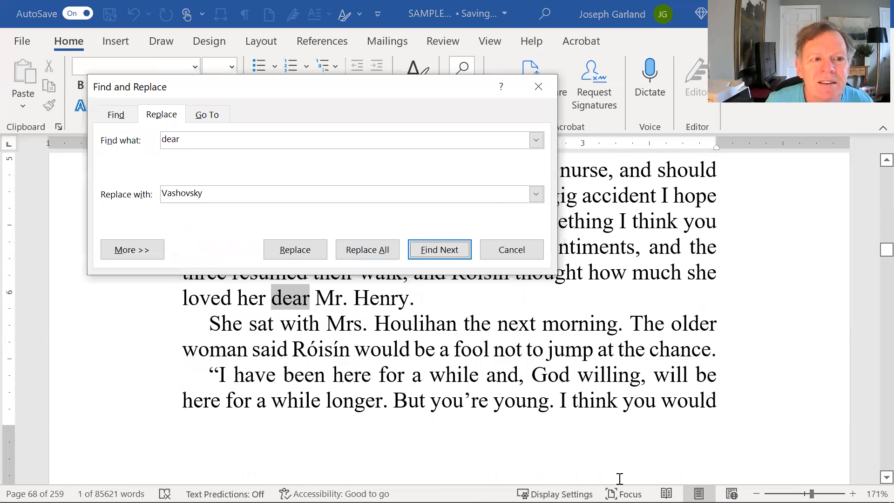
key("Return")
key("Tab")
key("Return")
- Examine the letter from its "My Dearest Róisín," salutation to the "Mamma" signature and the text around it
scroll(574, 435, "up", 2)
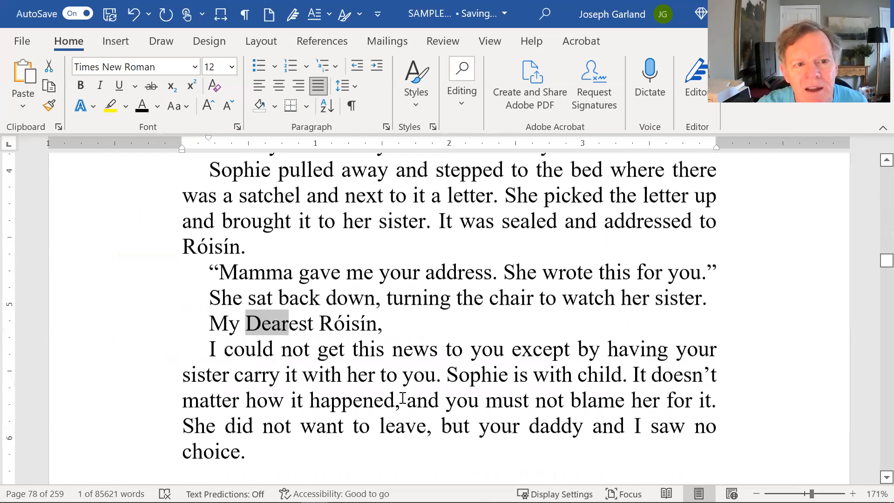
scroll(402, 398, "up", 1)
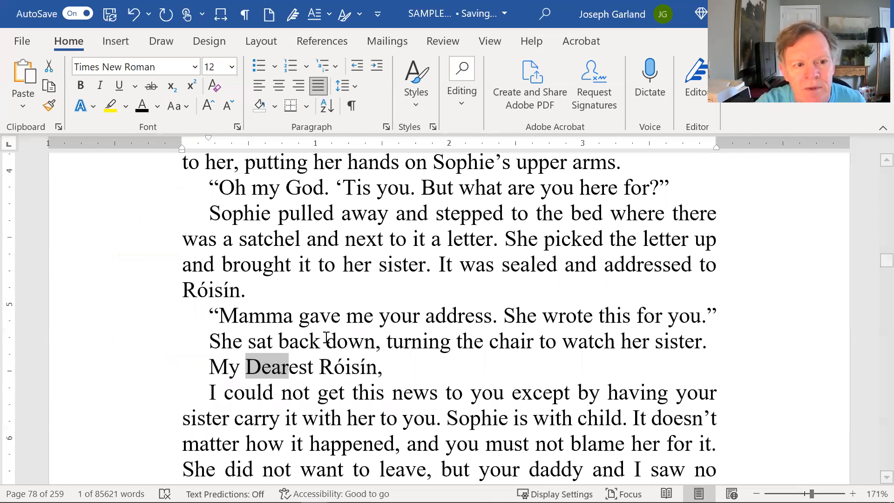
scroll(326, 339, "down", 4)
left_click(363, 247)
scroll(403, 282, "up", 2)
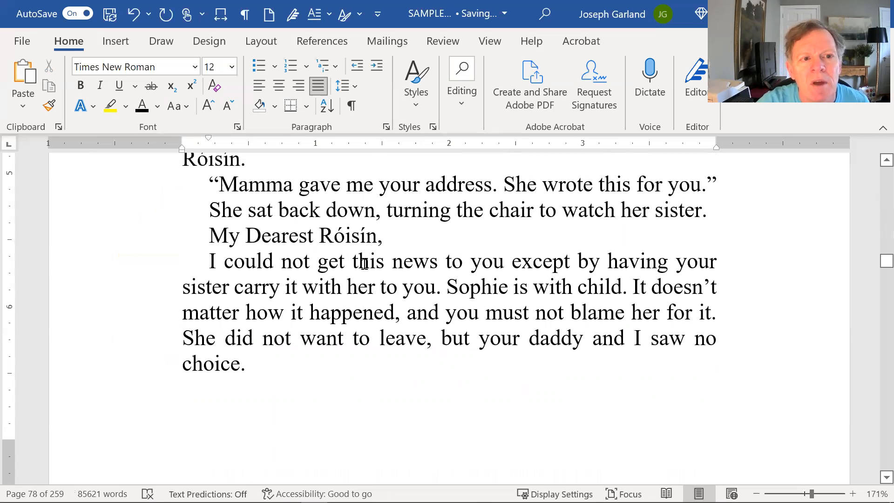
scroll(364, 263, "down", 1)
scroll(364, 262, "down", 14)
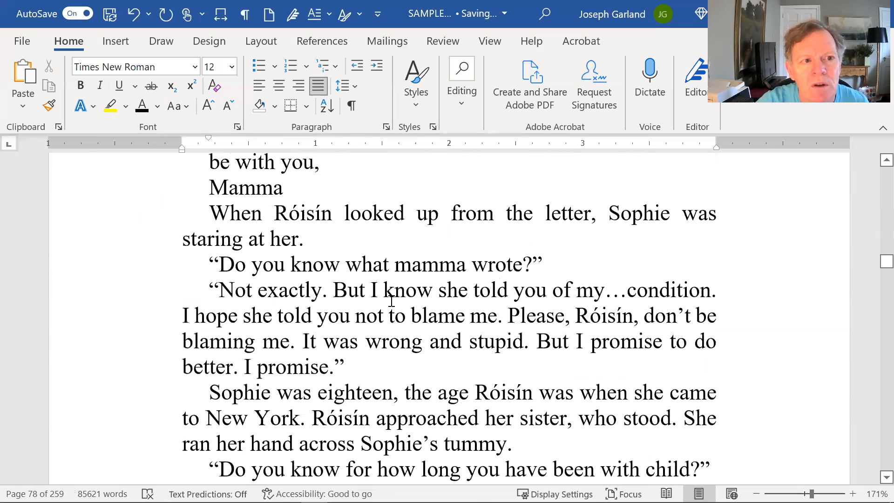
scroll(391, 301, "up", 13)
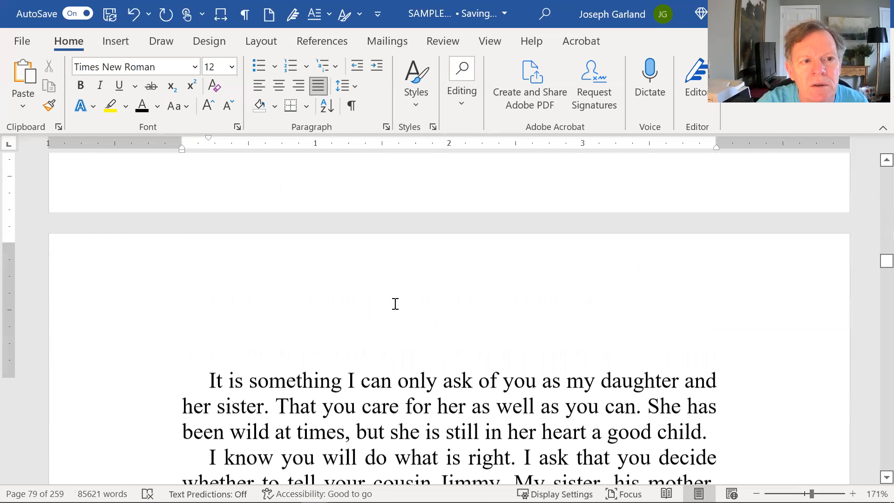
scroll(395, 304, "up", 4)
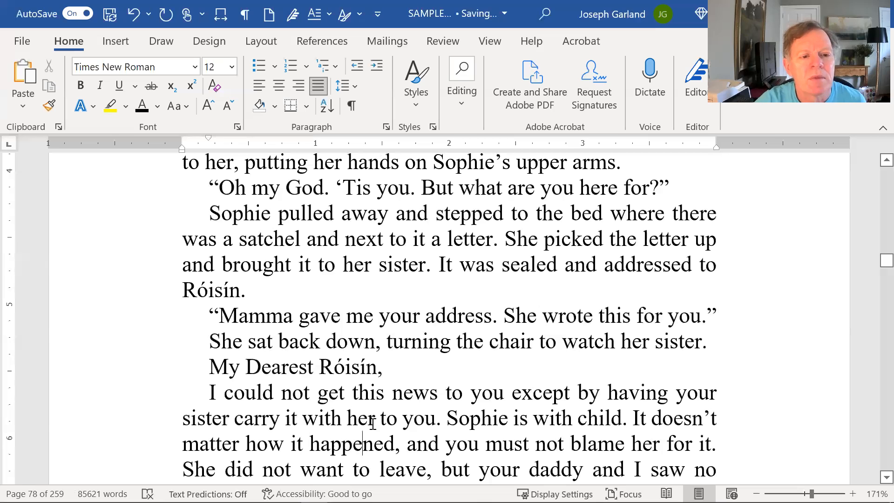
scroll(372, 416, "down", 3)
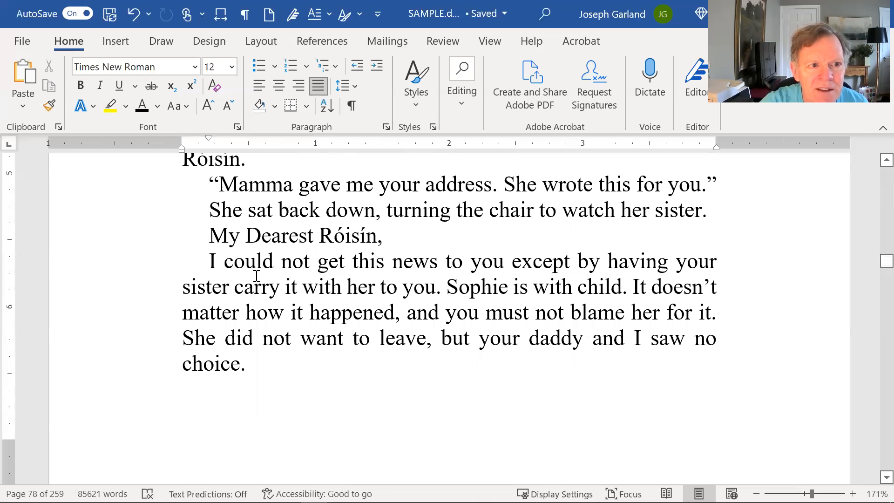
- Italicize the whole letter from "My Dearest Róisín," through the "Mamma" signature
left_click_drag(208, 235, 289, 484)
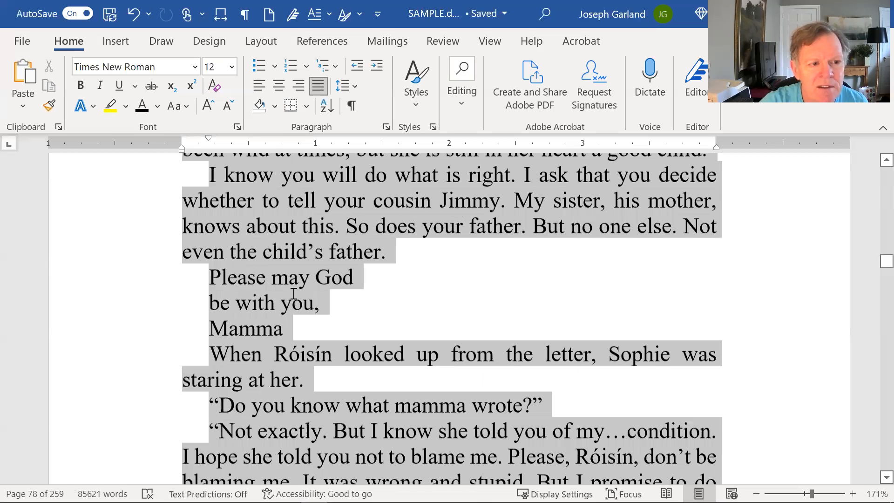
left_click_drag(293, 293, 285, 307)
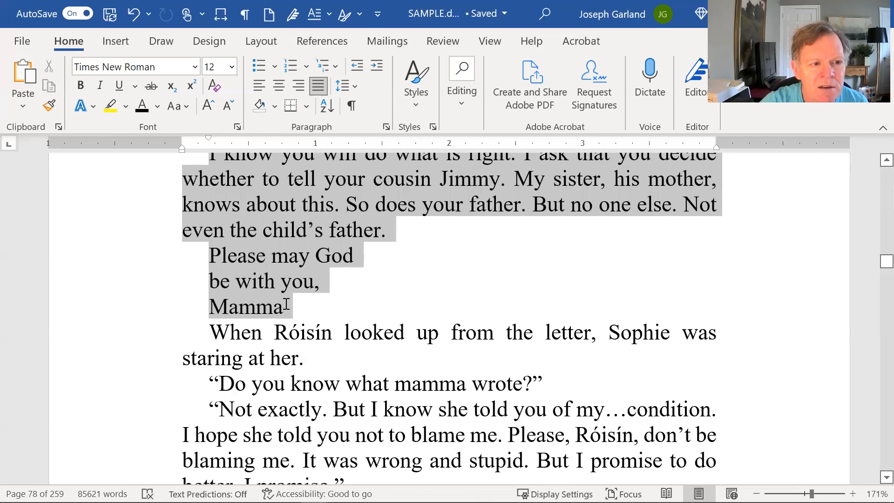
left_click(101, 85)
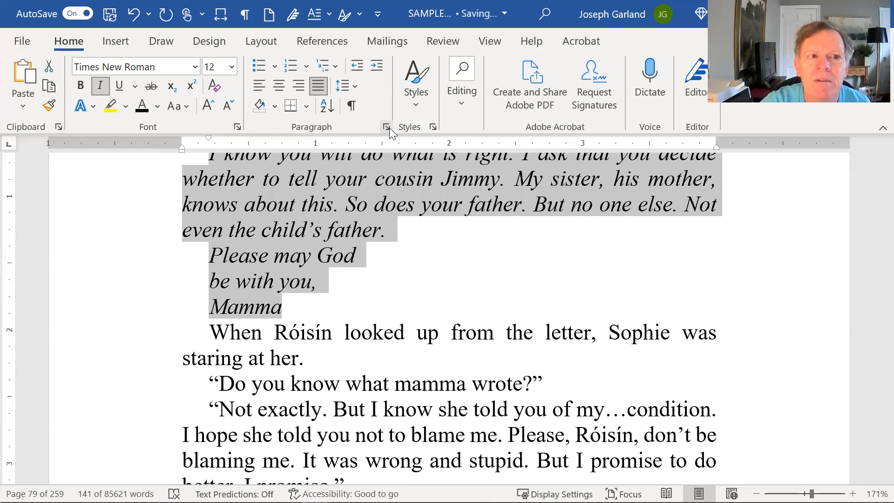
- Indent the letter's paragraphs 0.2" on both the left and right sides
left_click(386, 127)
left_click(320, 41)
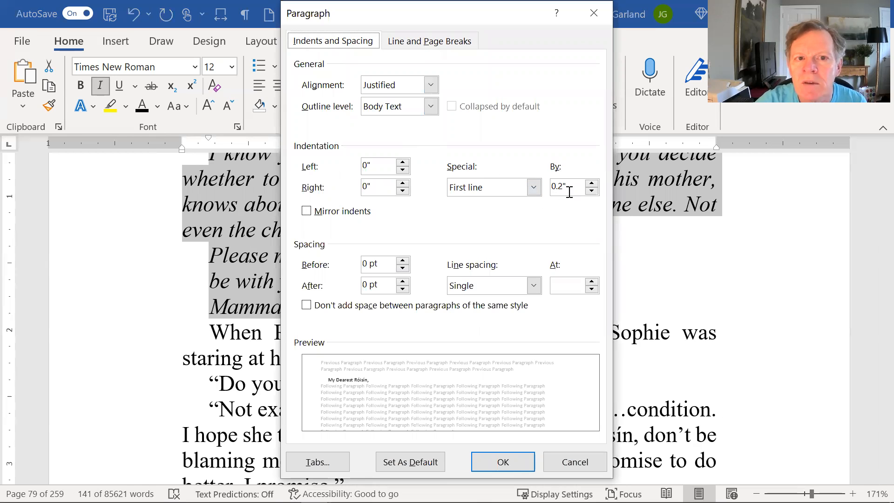
left_click(403, 162)
left_click(403, 162)
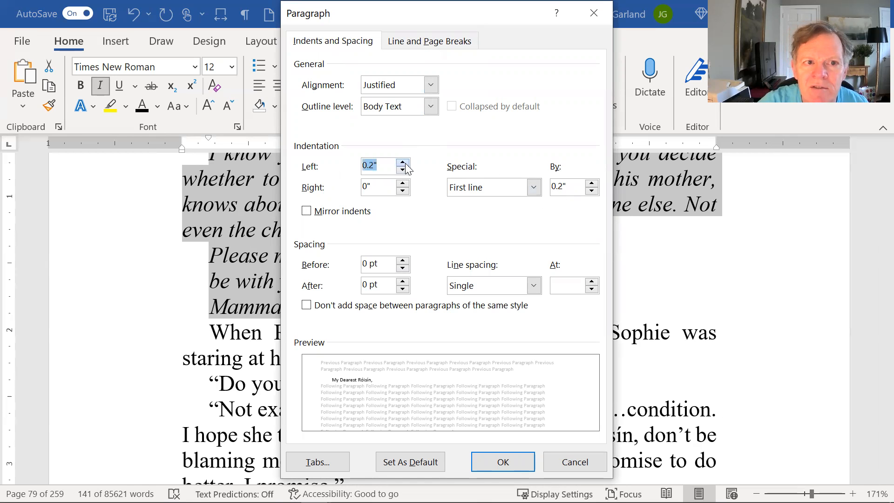
left_click(402, 183)
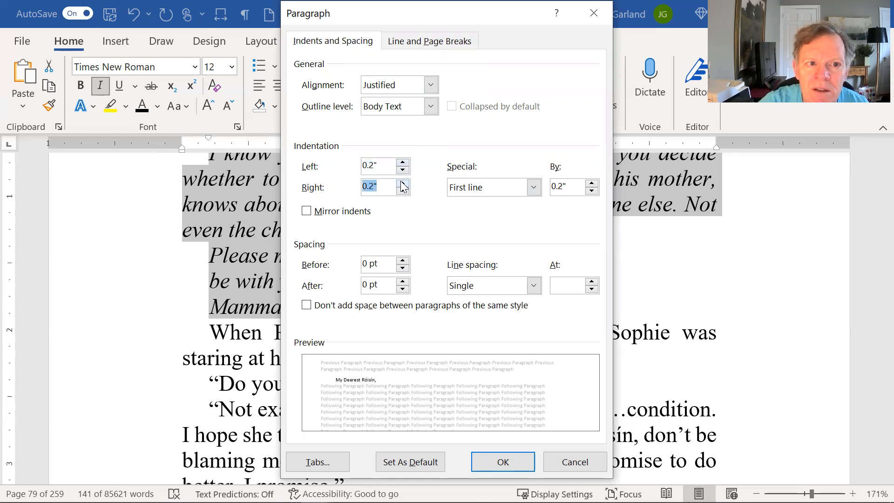
left_click(518, 463)
scroll(527, 357, "up", 8)
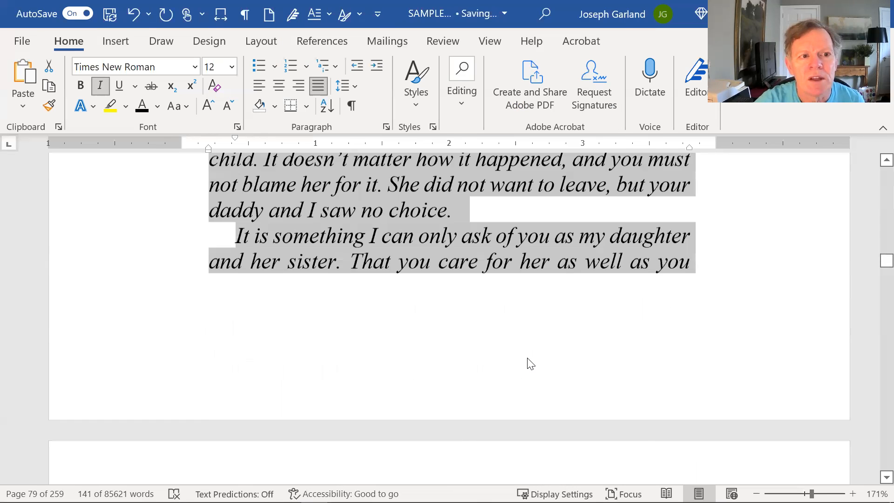
scroll(524, 352, "down", 1)
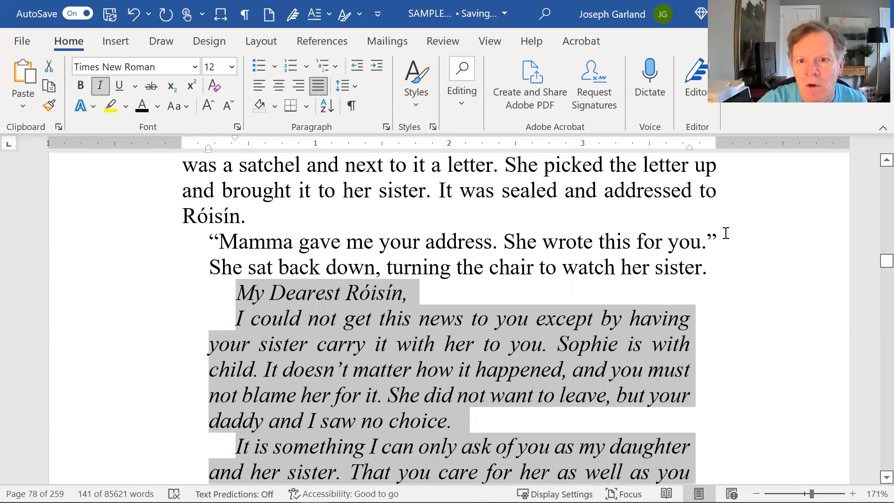
- Insert a page break before the paragraph "Mamma gave me your address" so the letter sits on one page
left_click(261, 214)
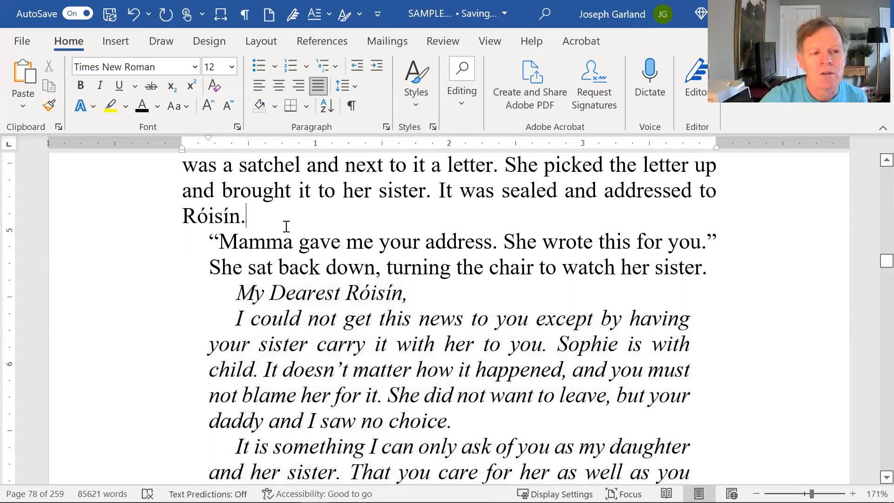
key("ctrl+Return")
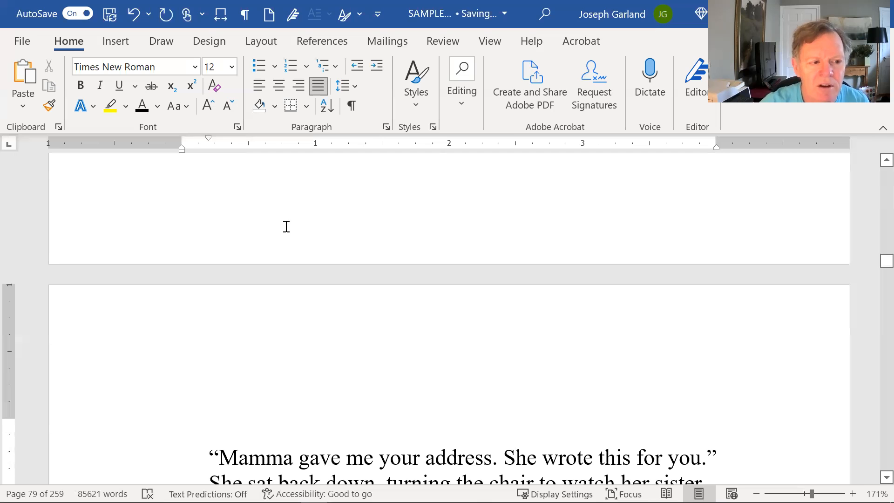
scroll(307, 281, "down", 5)
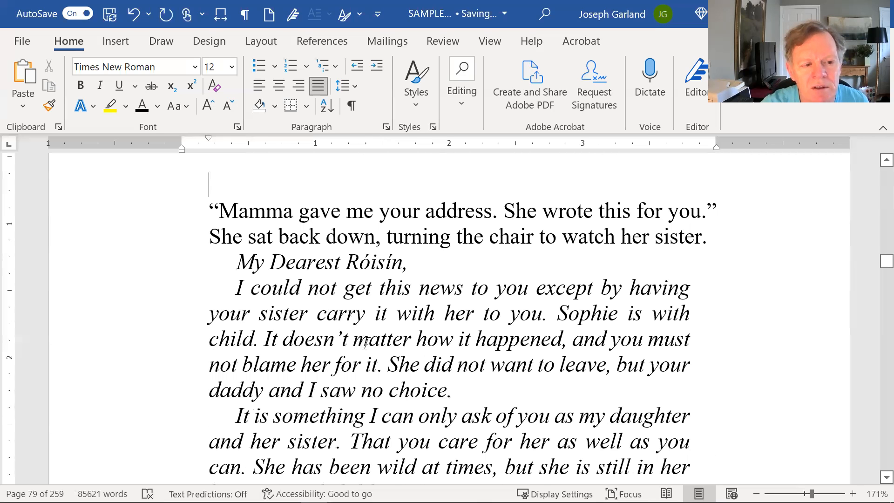
scroll(365, 342, "down", 6)
scroll(451, 399, "up", 8)
scroll(451, 399, "down", 2)
- Create a new style named letterbody from the letter paragraph beginning "I could not get this news to you"
left_click(340, 382)
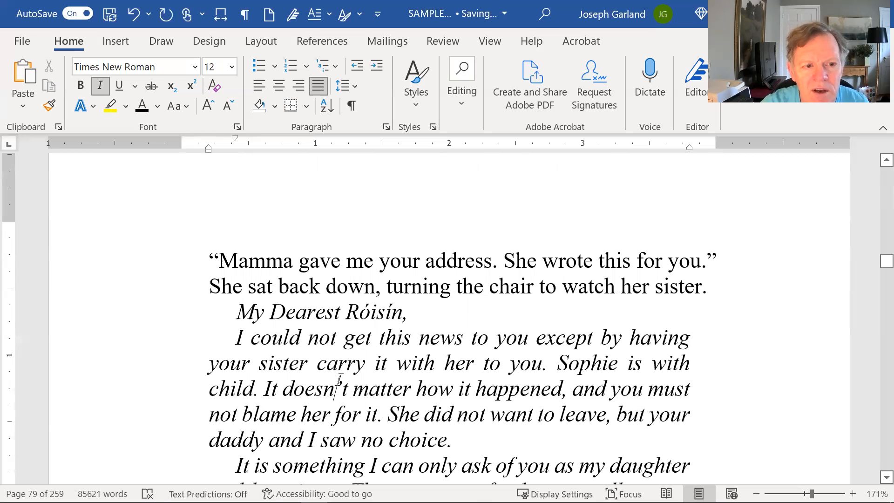
double_click(368, 367)
left_click(307, 377)
double_click(308, 376)
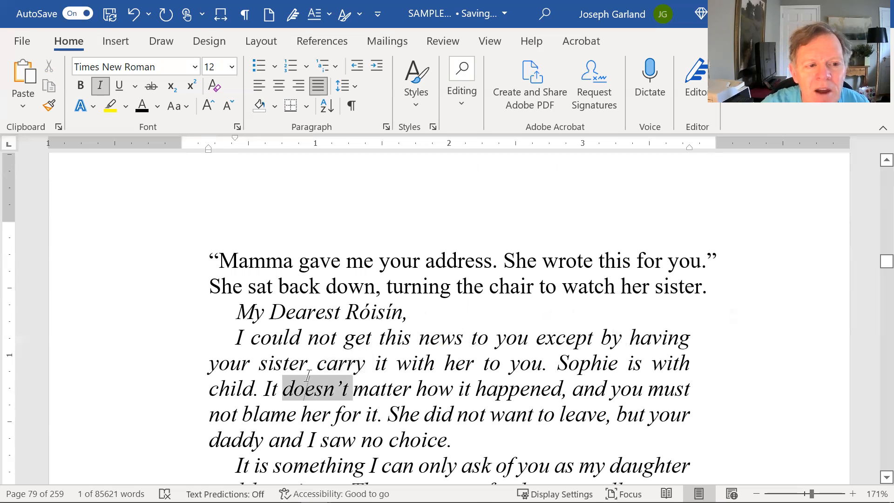
triple_click(307, 376)
left_click(423, 81)
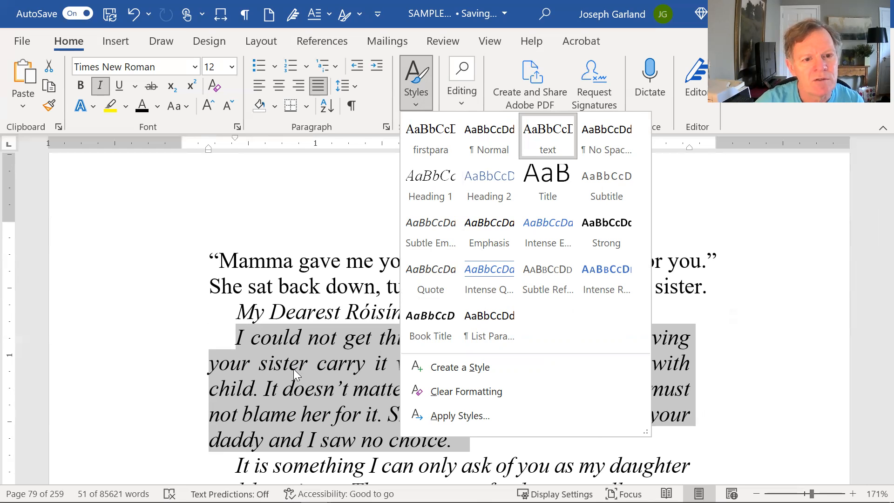
left_click(432, 367)
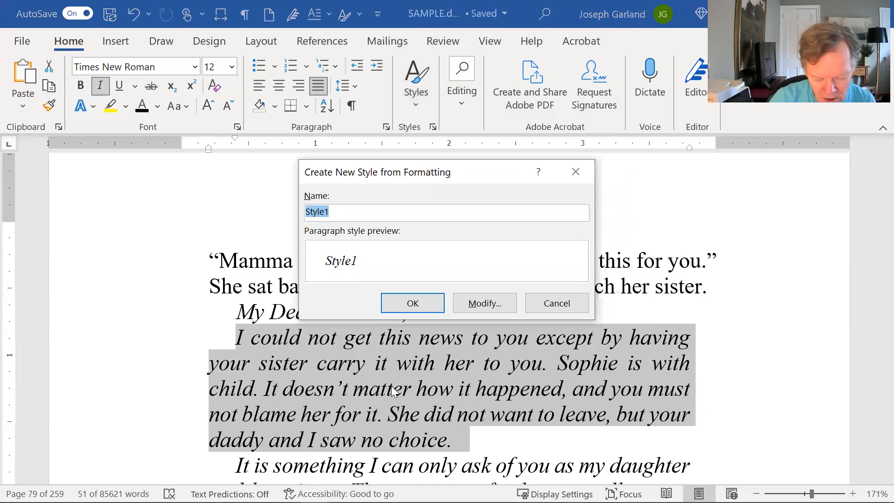
type("letter")
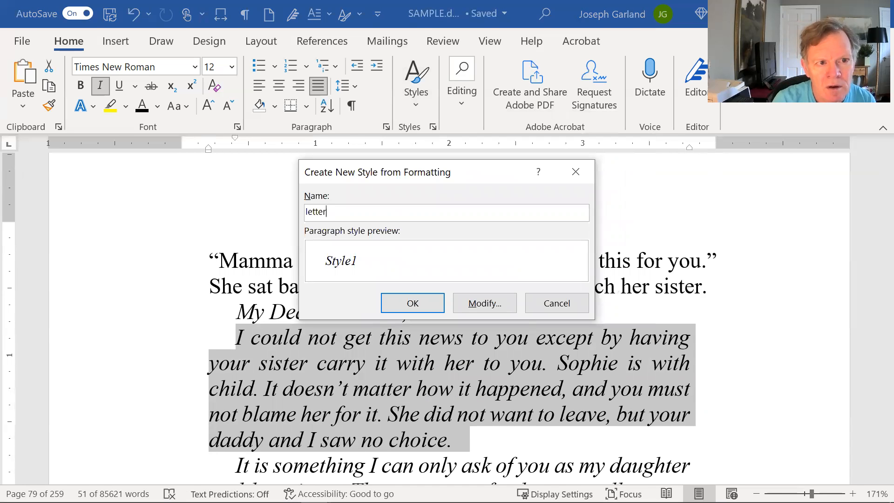
type("body")
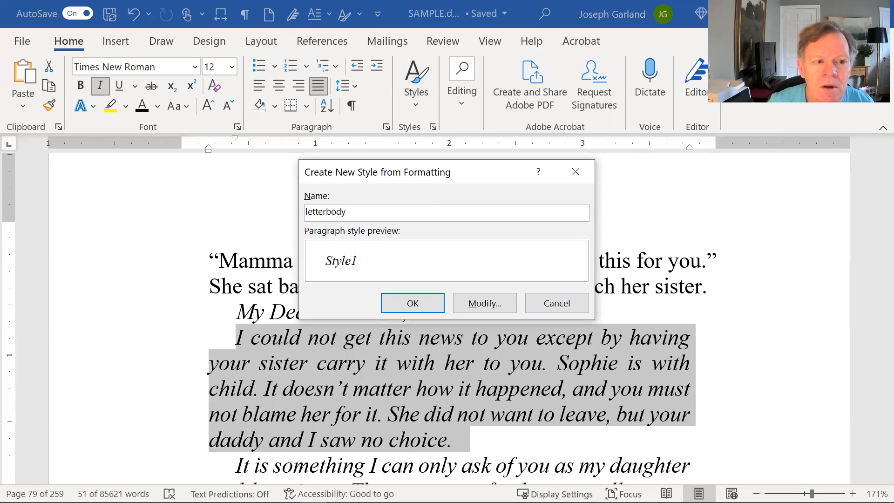
key("Return")
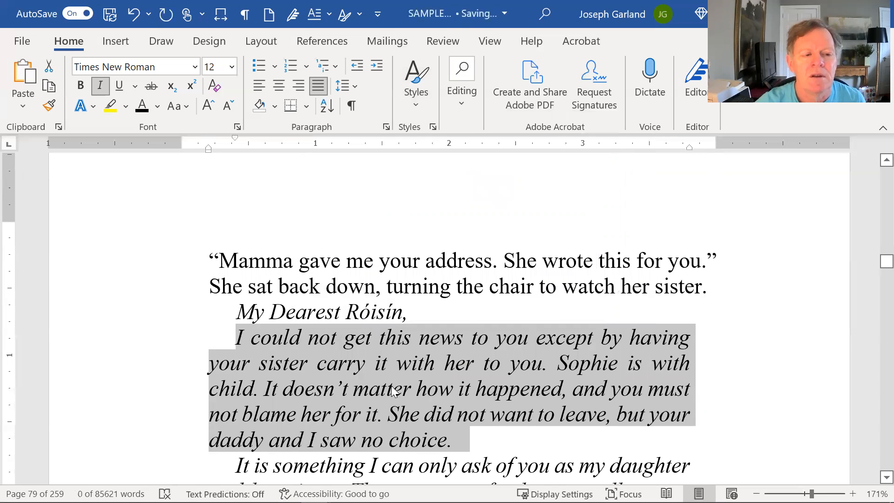
- Check the available styles for the letterbody style with the cursor in the letter's text
scroll(384, 378, "down", 2)
left_click(276, 322)
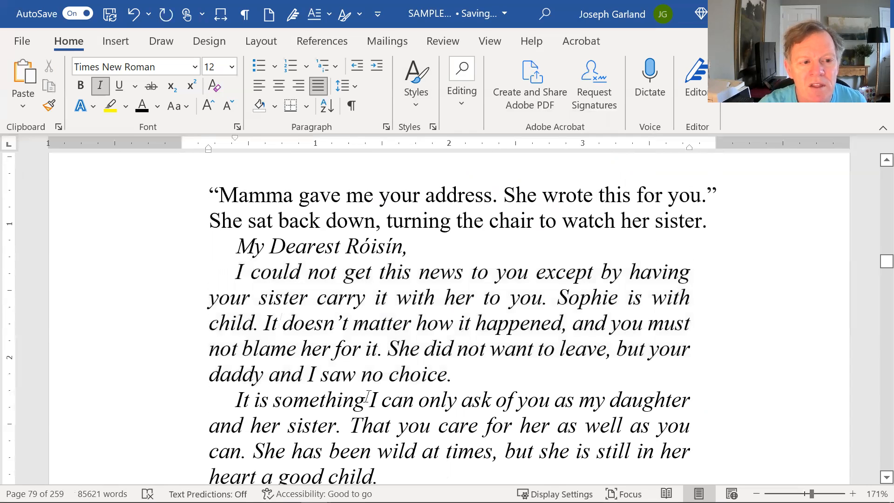
scroll(367, 397, "down", 4)
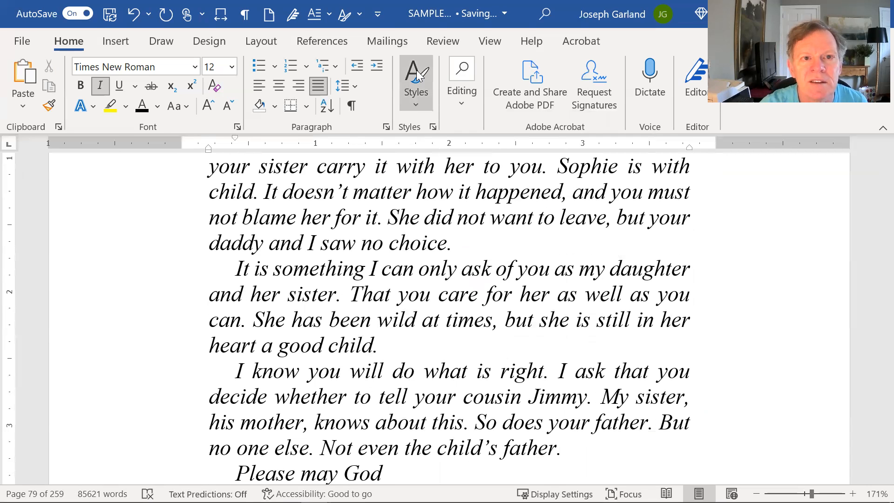
left_click(418, 75)
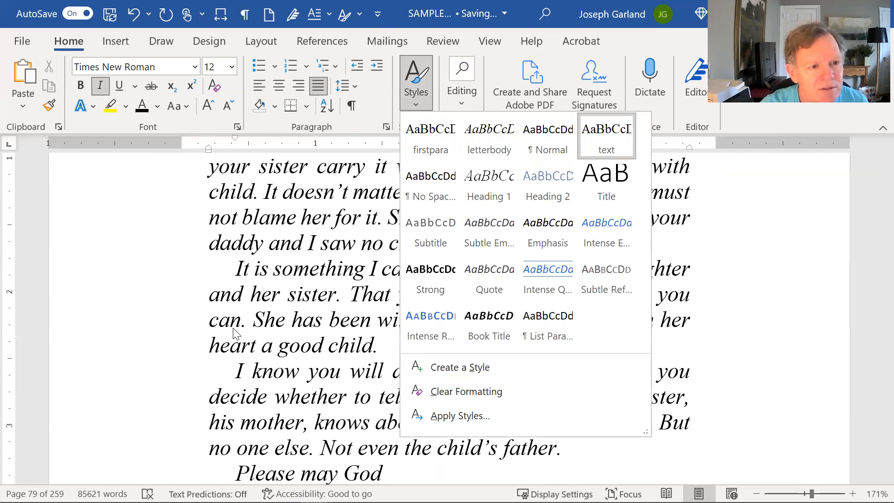
left_click(297, 241)
- Apply the letterbody style to the whole letter, from the salutation through the signature line
scroll(297, 241, "up", 4)
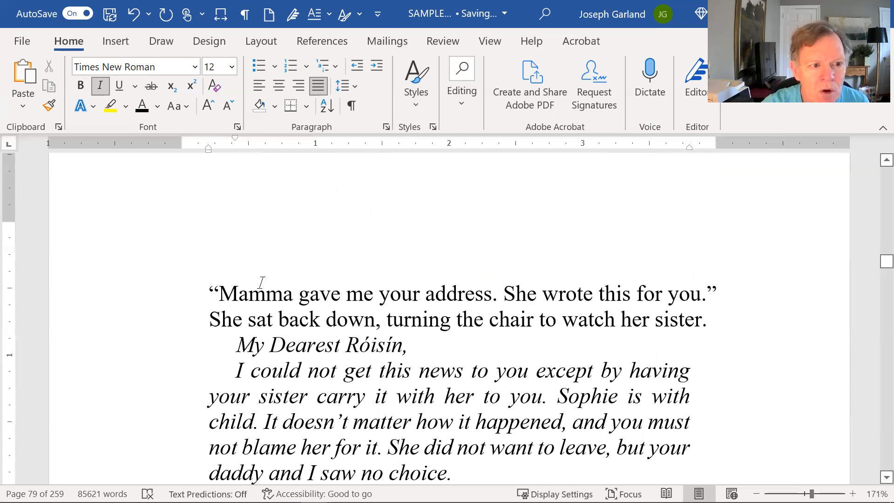
left_click_drag(239, 248, 321, 376)
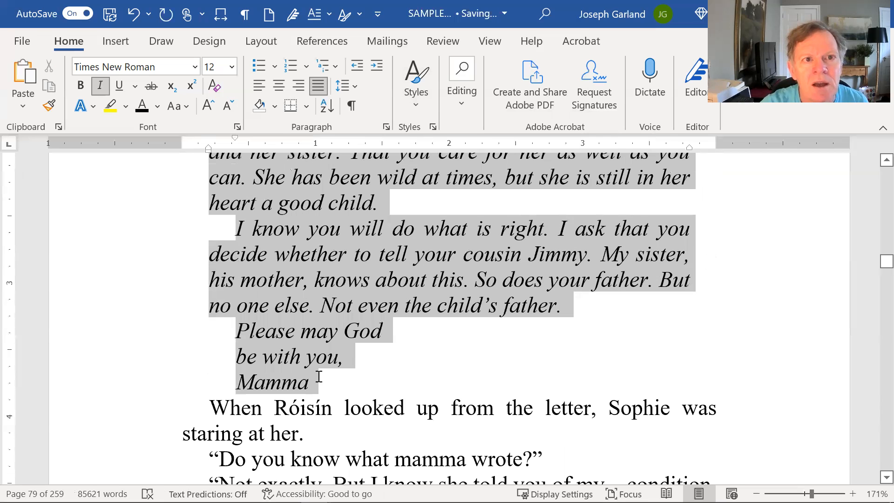
left_click(420, 83)
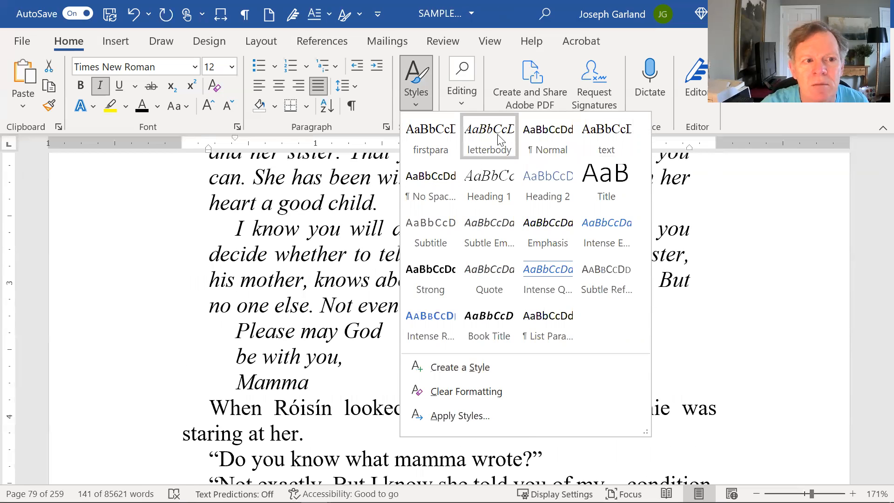
left_click(484, 148)
left_click(334, 344)
scroll(380, 344, "up", 3)
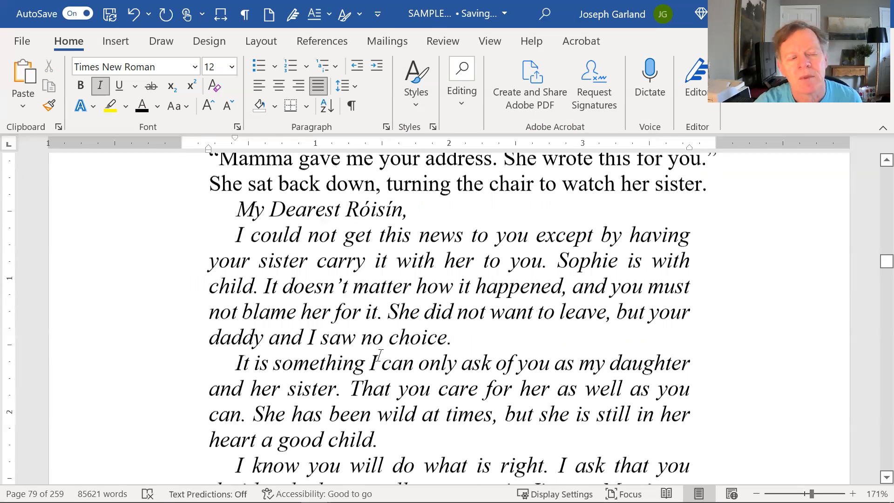
- Remove the first-line indent from the letter's salutation by setting its special indentation to (none)
scroll(353, 336, "up", 3)
left_click(317, 302)
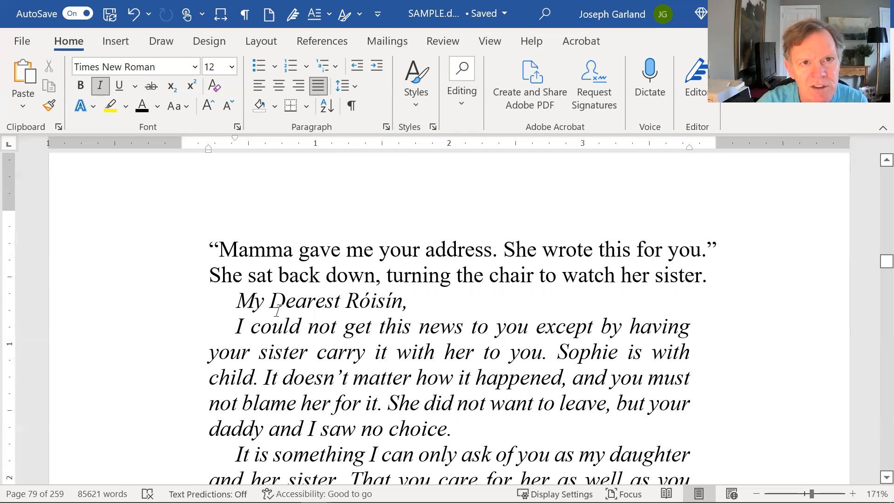
left_click(385, 128)
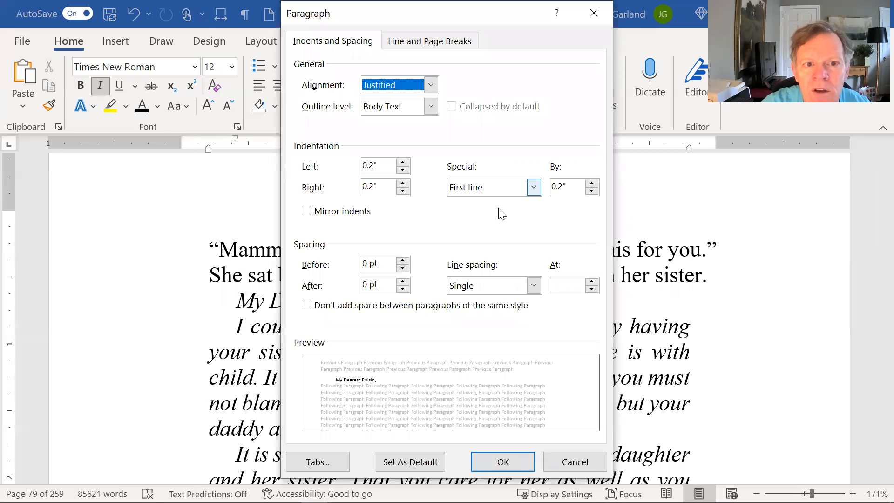
left_click(493, 187)
left_click(476, 204)
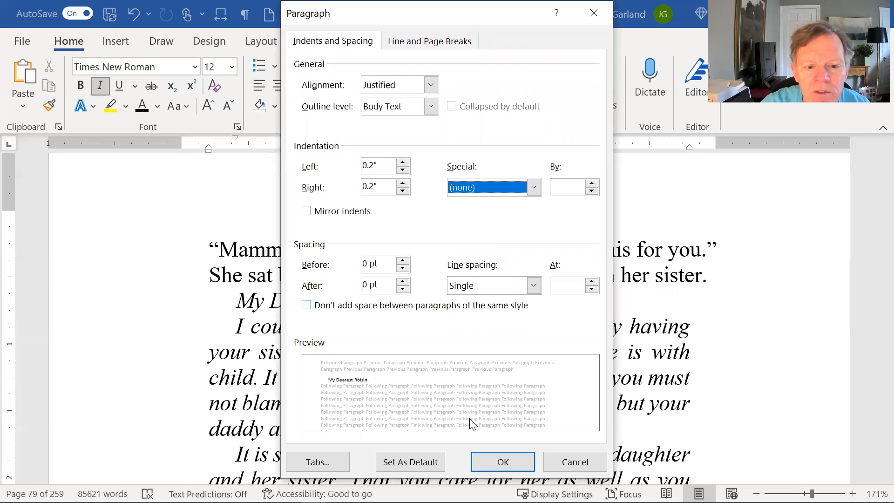
key("Return")
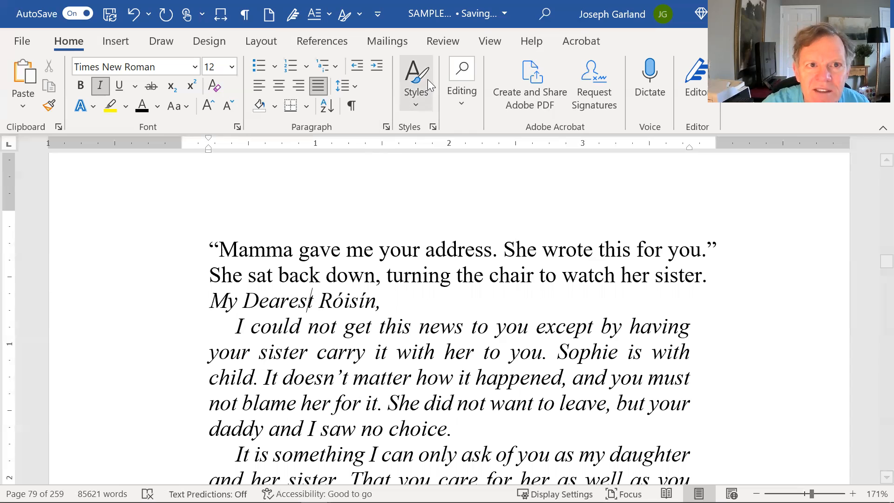
- Create a new style named letterdear from the formatting of the letter's salutation
right_click(339, 300)
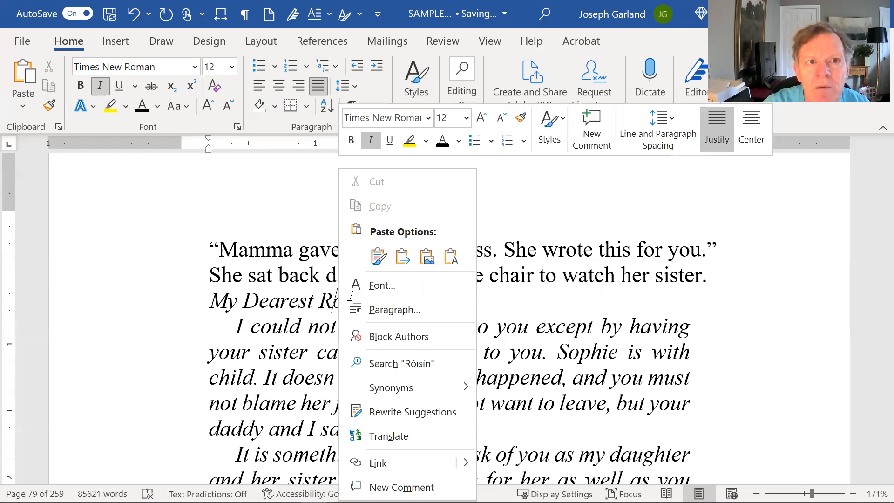
left_click(418, 81)
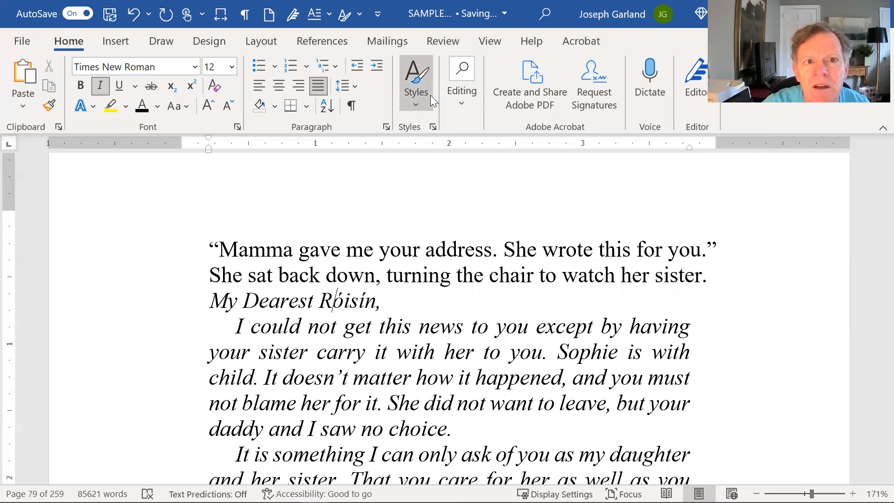
left_click(430, 95)
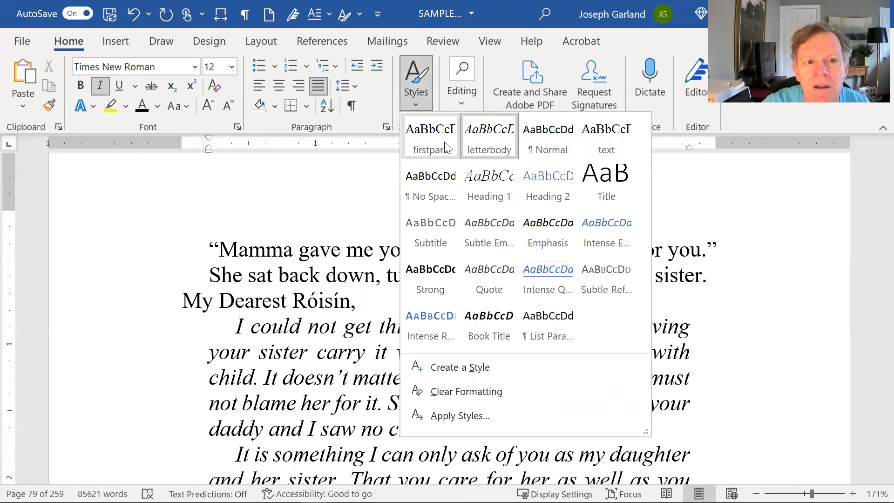
left_click(432, 373)
key("BackSpace")
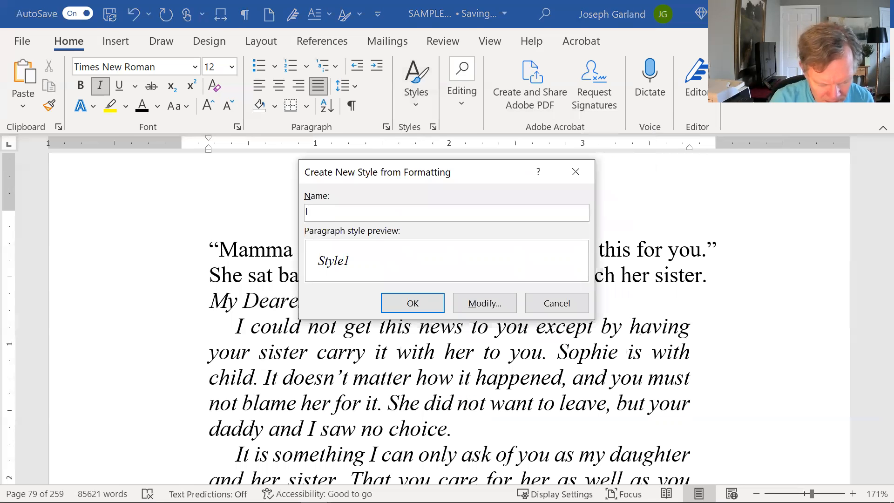
type("letterdear")
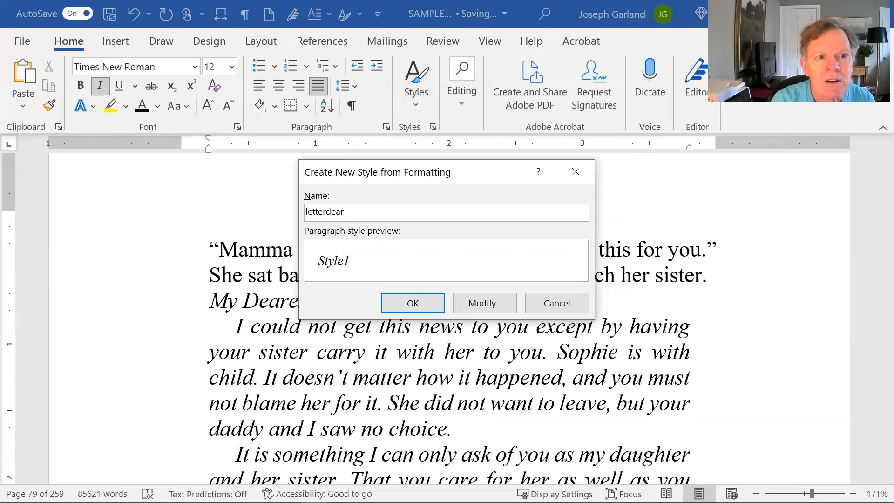
key("Return")
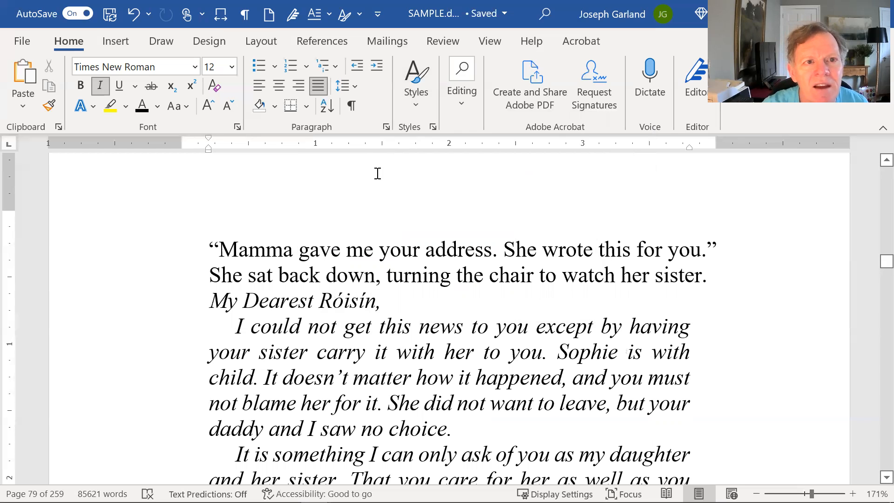
- Set the salutation's spacing before to 6 pt and update the letterdear style to match it
left_click(386, 127)
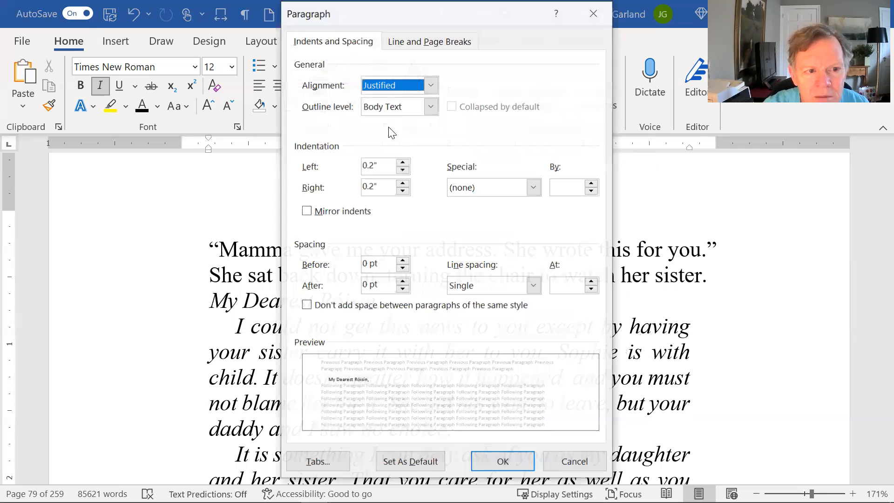
left_click(403, 261)
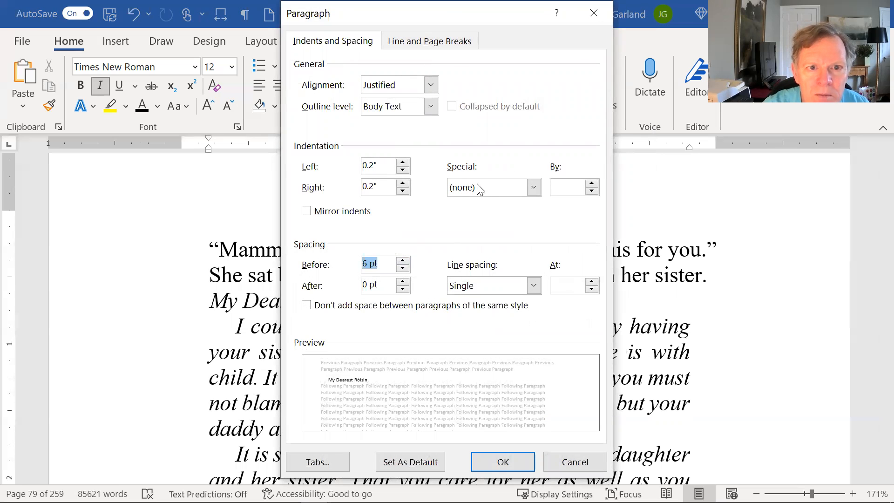
left_click(510, 461)
left_click(336, 316)
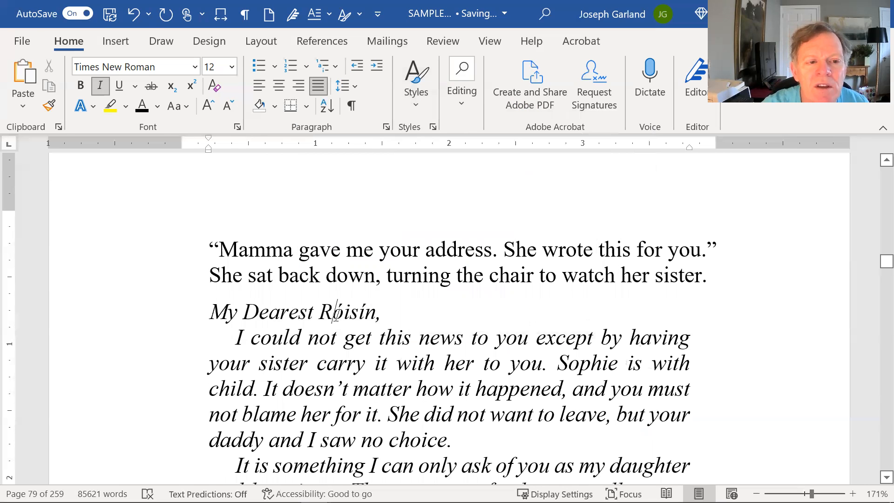
left_click(417, 77)
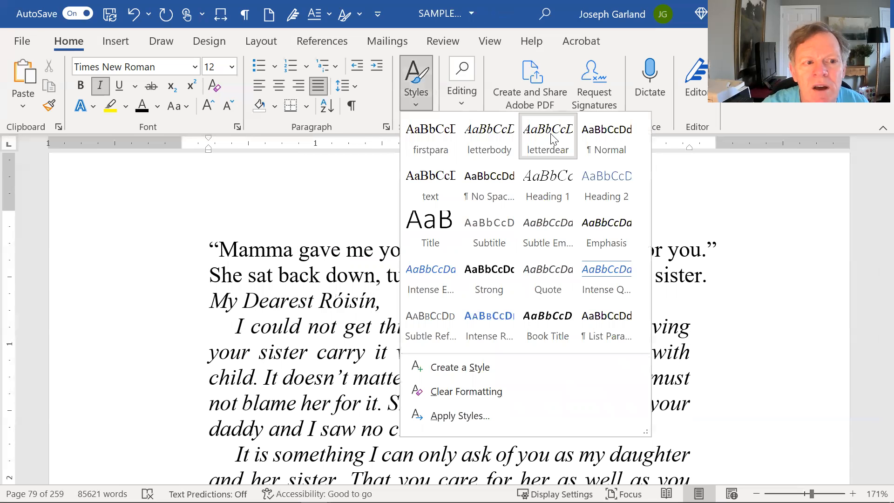
right_click(553, 138)
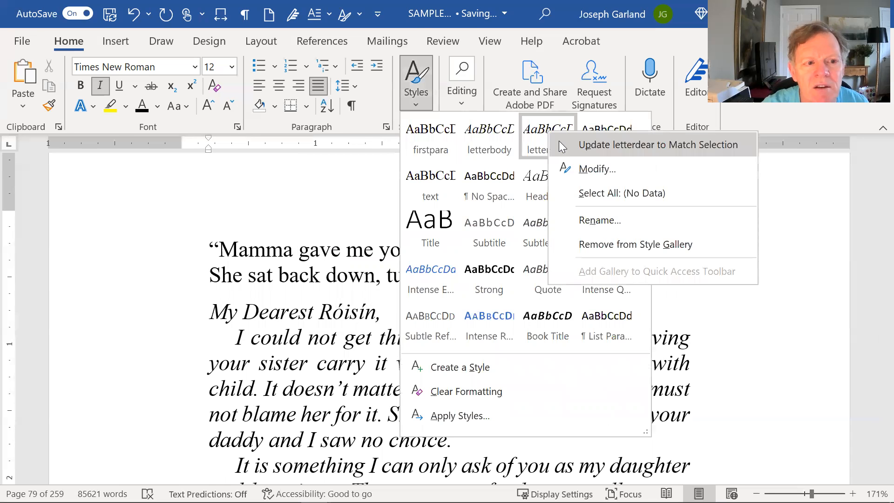
left_click(377, 367)
- Set the left indent of the letter's three closing lines, starting at "Please may God", to 3"
scroll(377, 367, "down", 5)
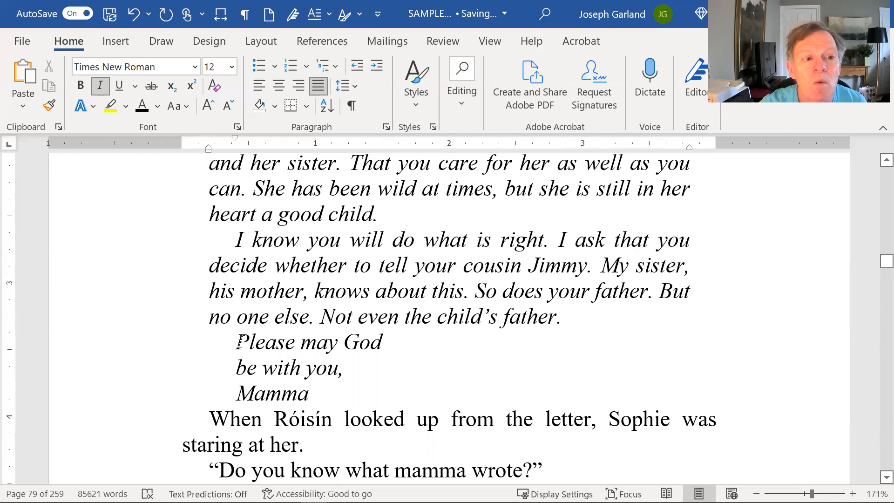
left_click_drag(264, 342, 266, 392)
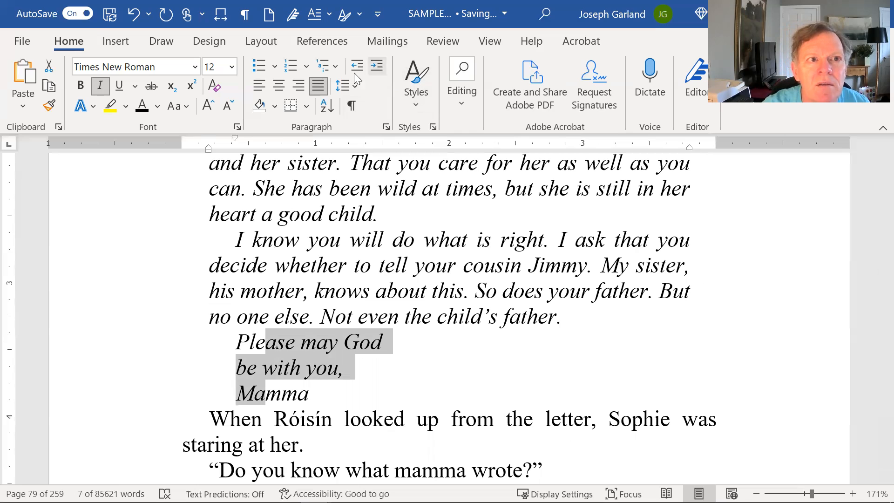
left_click(386, 127)
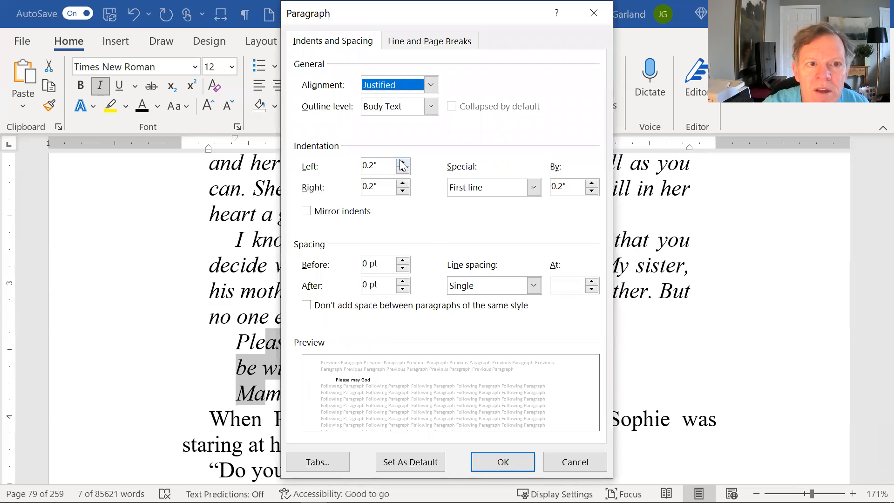
left_click_drag(385, 166, 343, 176)
type("3")
key("Return")
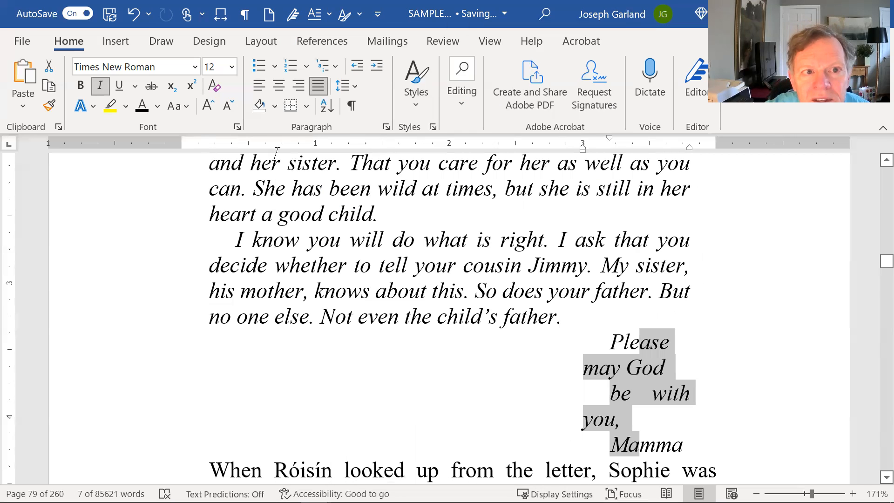
- Set the left indent of the letter's three closing lines to 2"
left_click(386, 127)
double_click(370, 165)
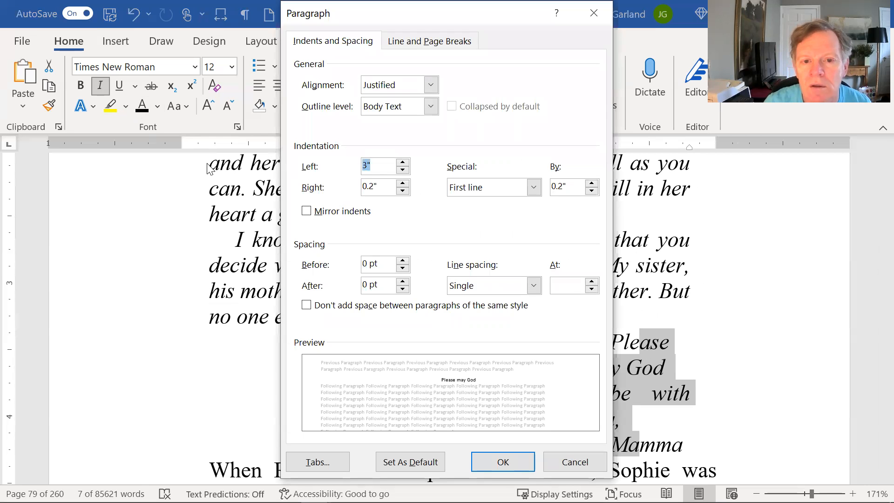
type("2")
key("Return")
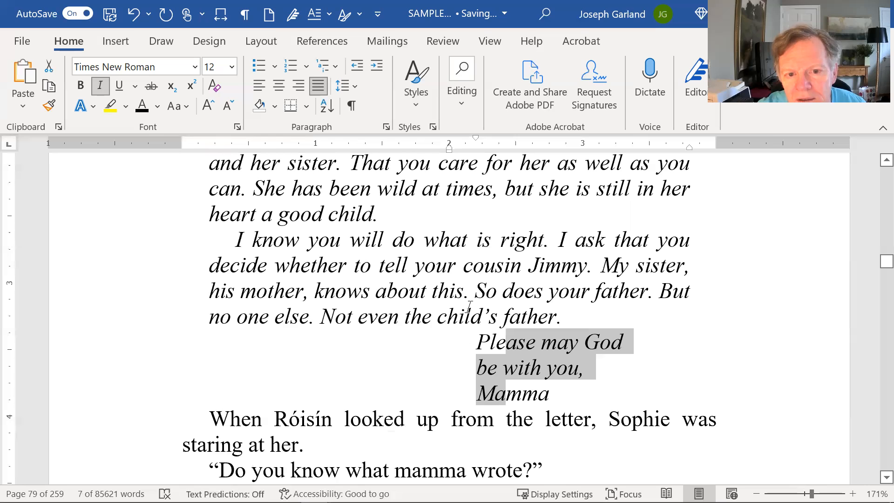
- Create a new style named letterend from the closing line "be with you,"
left_click(526, 368)
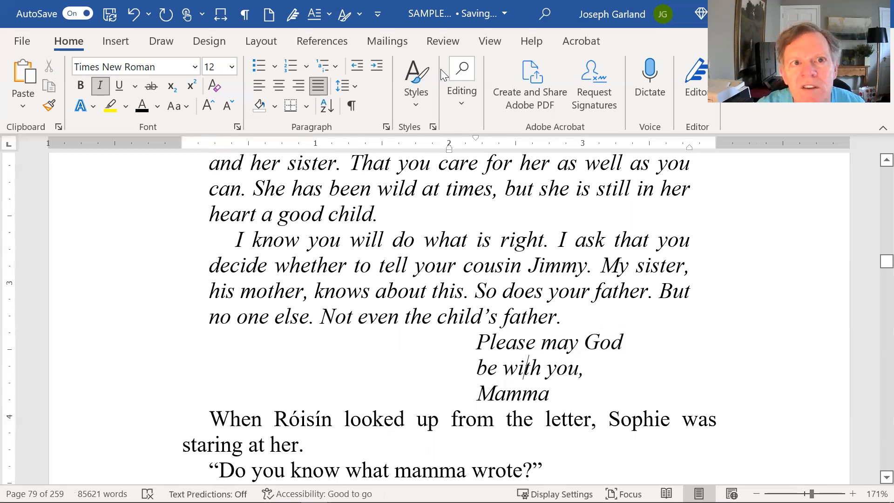
left_click(420, 93)
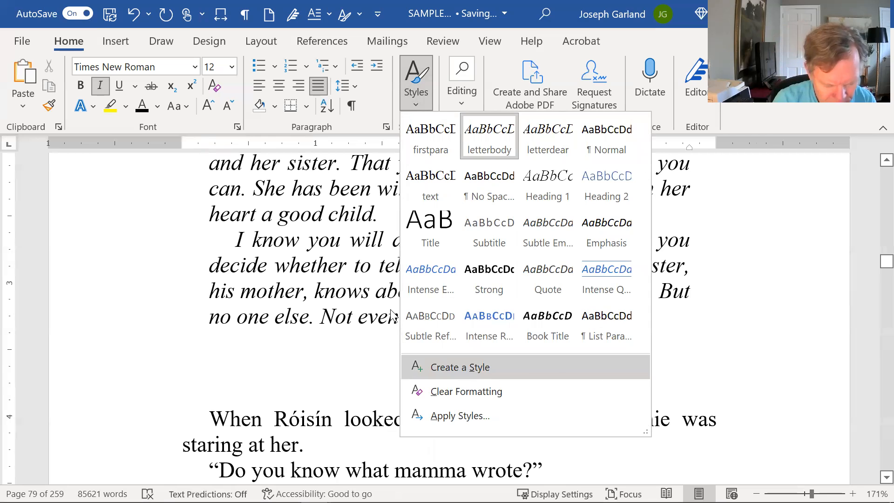
left_click(512, 367)
type("letterend")
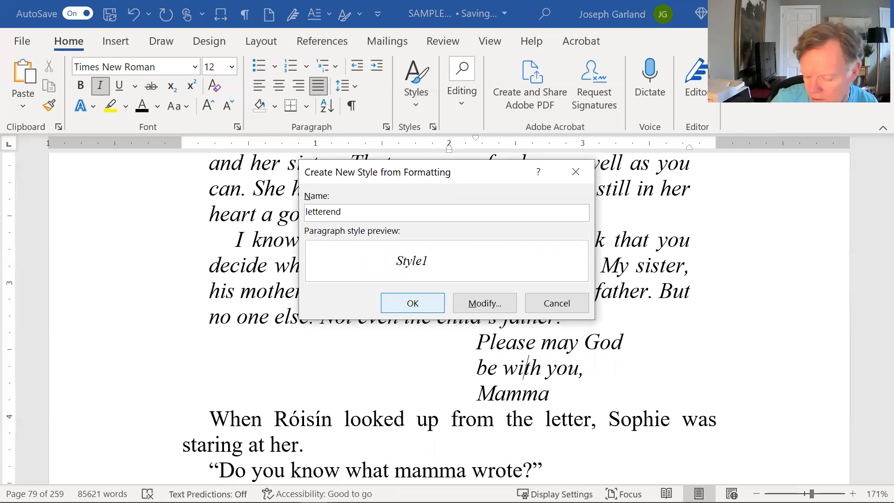
key("Return")
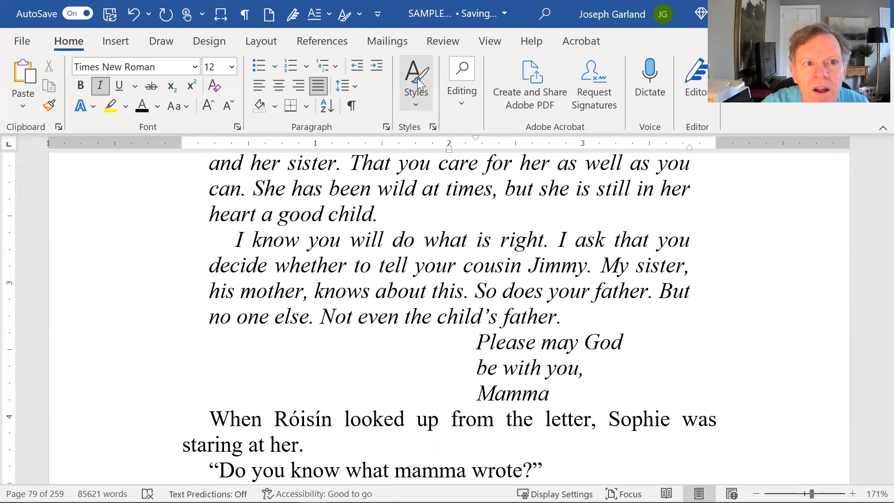
- Set the spacing after the letter's signature line to 6 pt
left_click(391, 127)
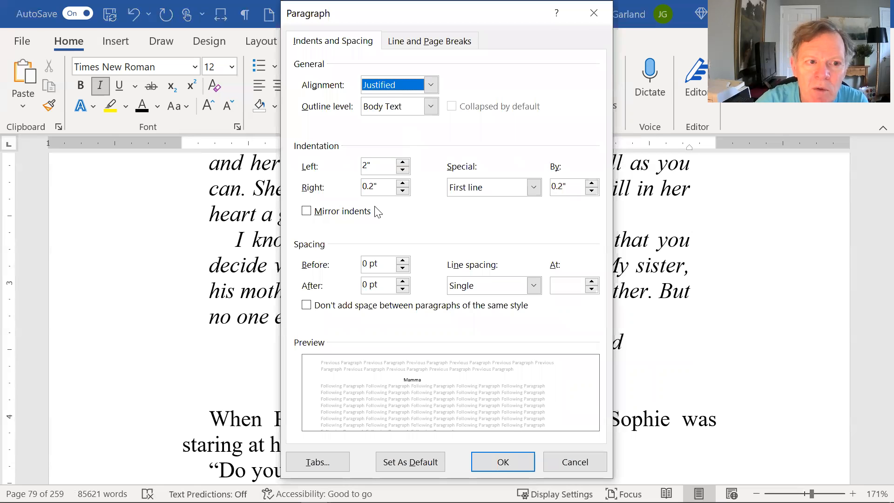
left_click(401, 282)
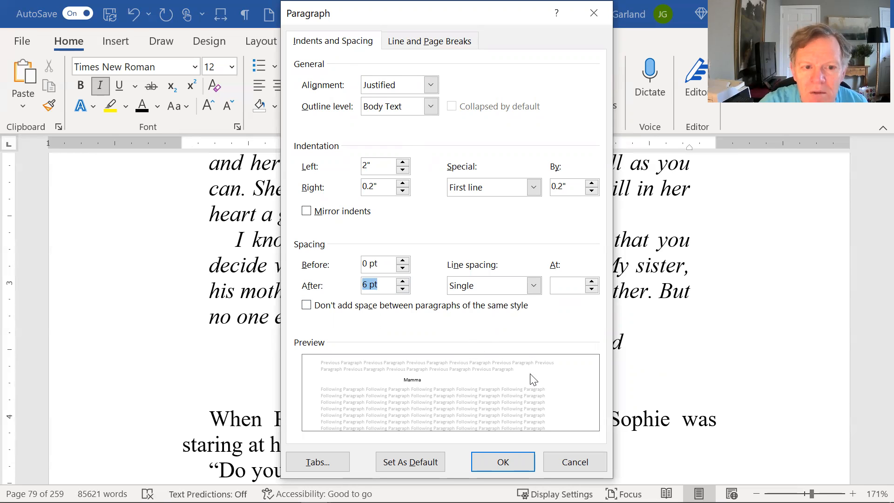
left_click(514, 458)
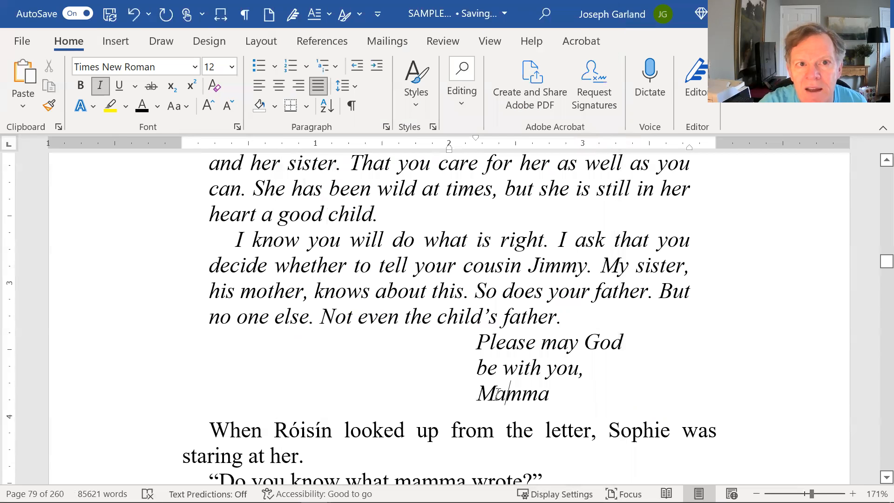
- Update the letterbody style to match the signature line's formatting and check the letter's body paragraphs
left_click(403, 79)
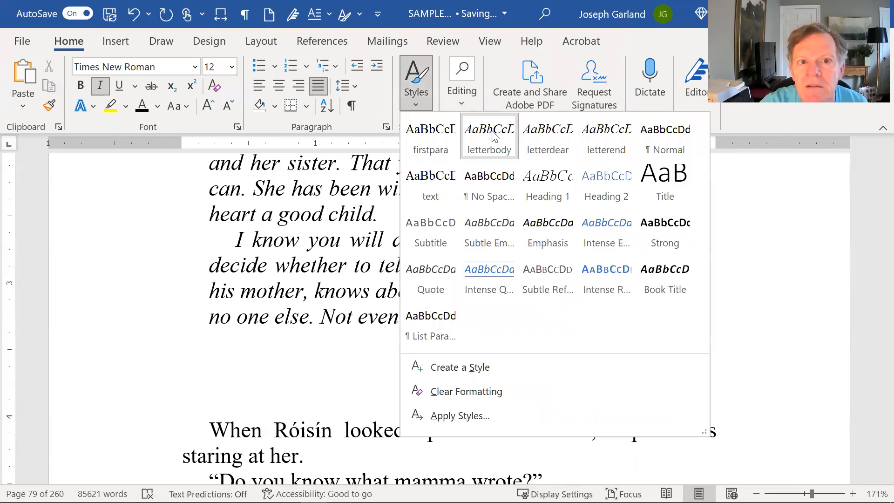
right_click(496, 137)
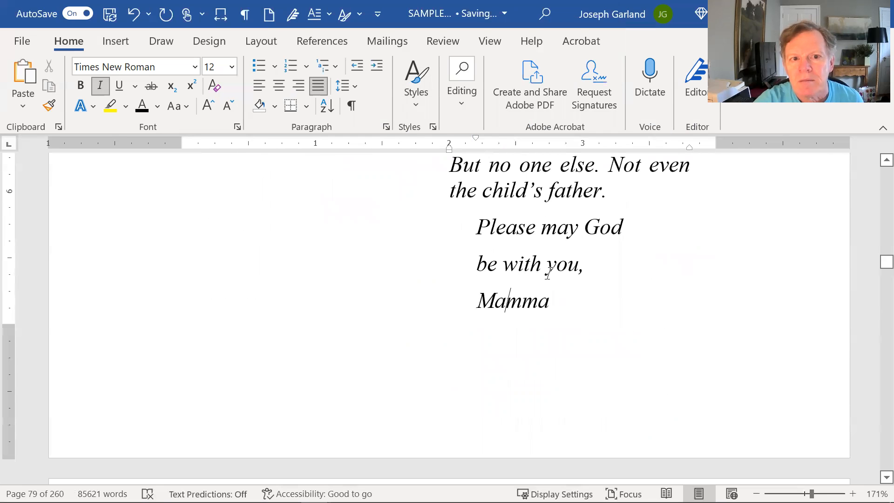
scroll(525, 205, "up", 8)
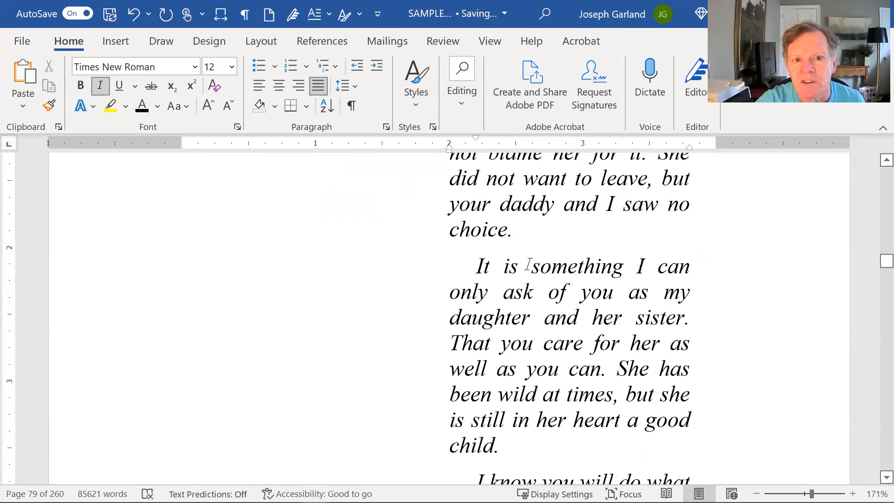
- Stop adding space between paragraphs of the same style for the letter's closing line "Please may God"
scroll(528, 264, "up", 8)
scroll(528, 264, "down", 5)
scroll(528, 264, "down", 9)
left_click(516, 223)
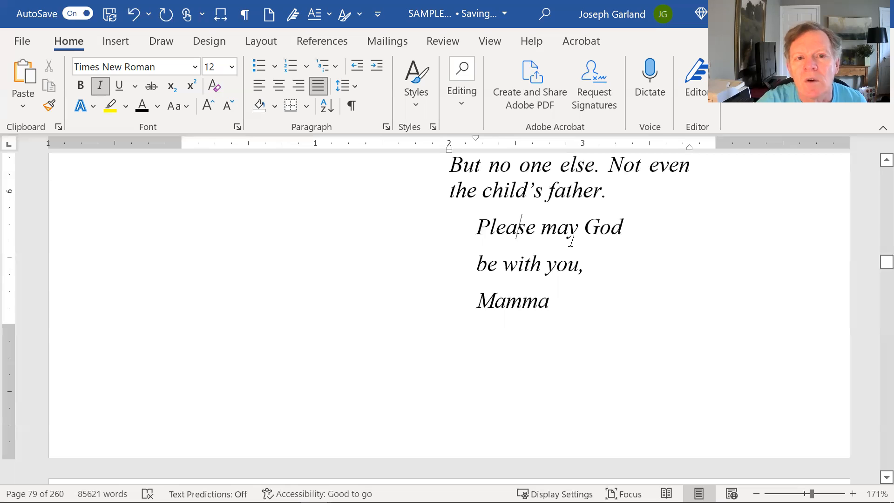
left_click(386, 127)
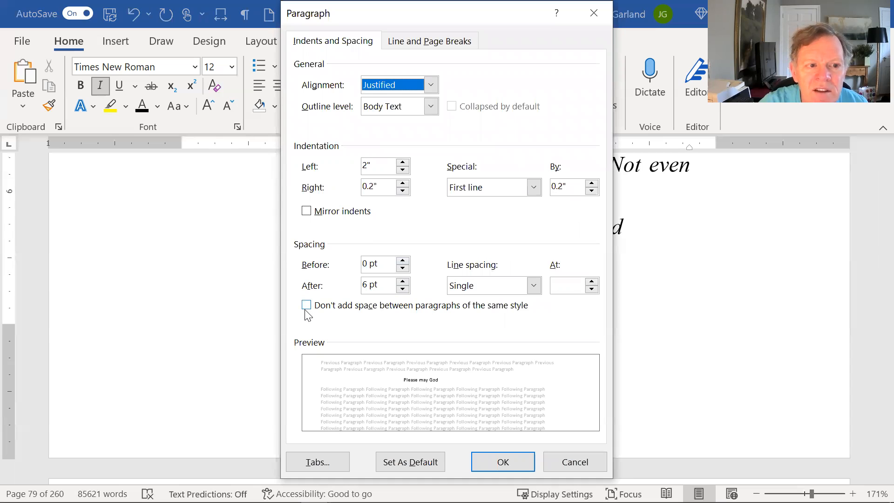
left_click(306, 305)
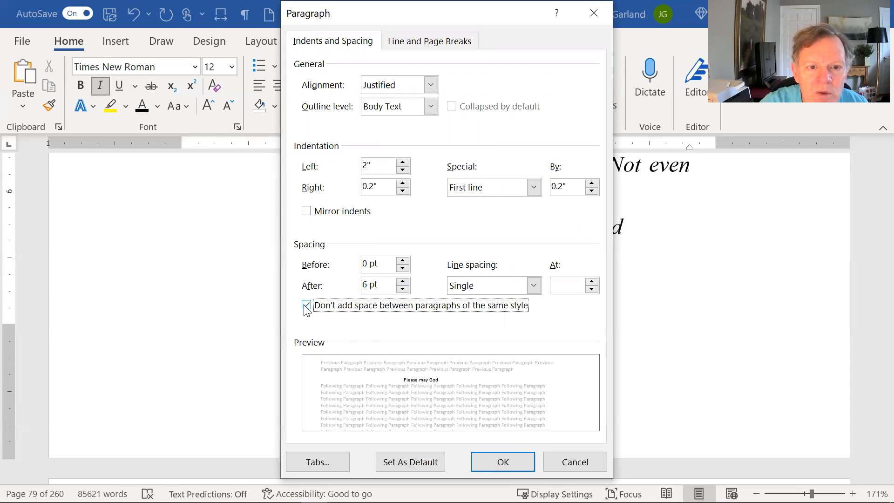
left_click(504, 462)
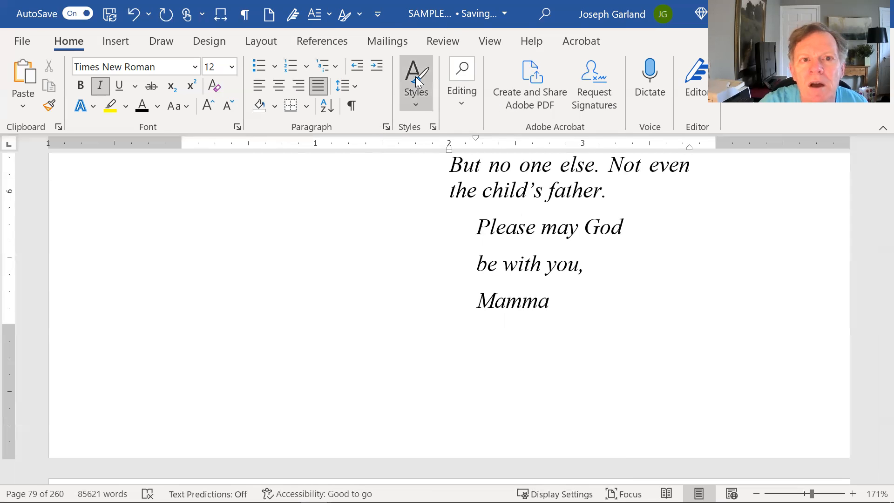
left_click(415, 76)
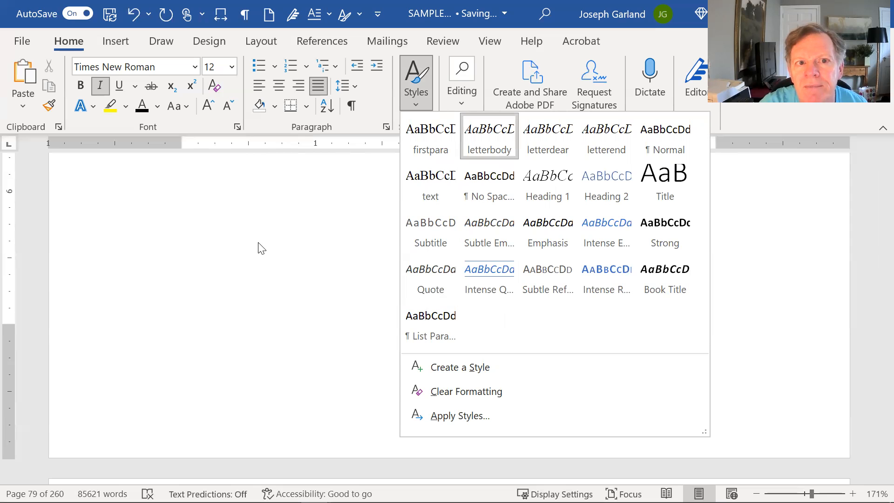
left_click(613, 122)
scroll(568, 298, "up", 3)
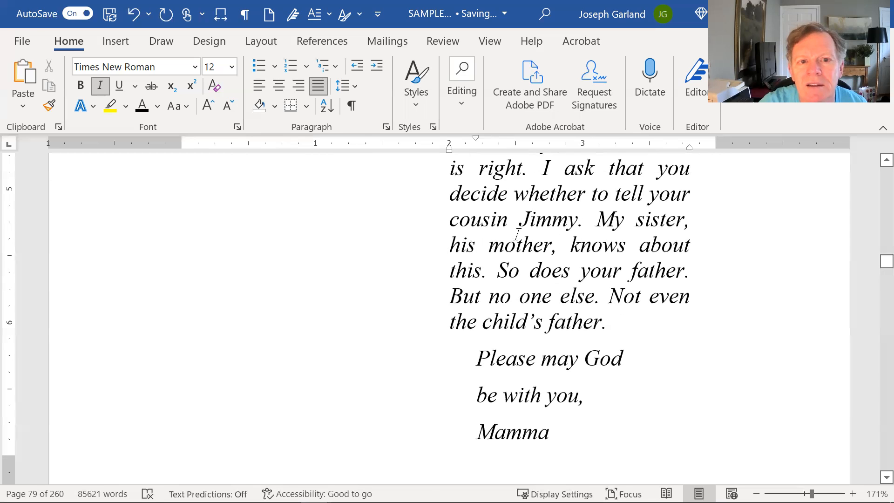
- Undo the changes back to before the letterbody style update and apply the letterend style to the closing line "Please may God"
left_click(133, 14)
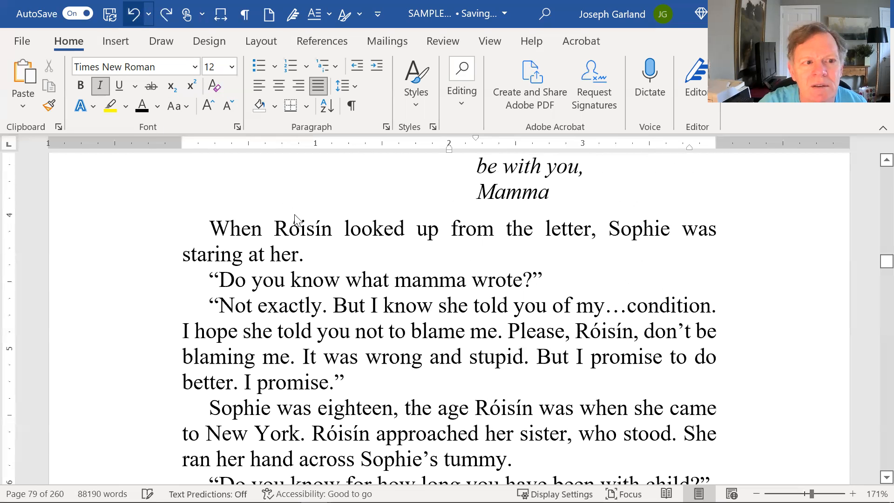
scroll(435, 216, "up", 5)
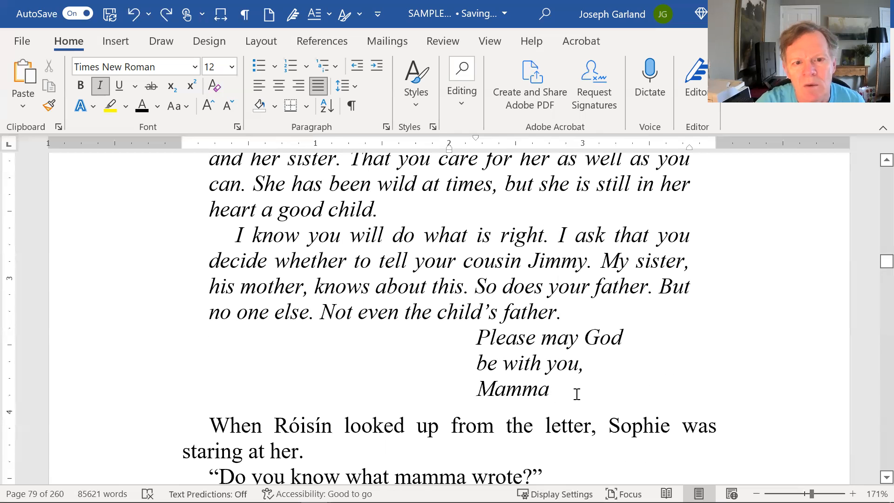
left_click(510, 337)
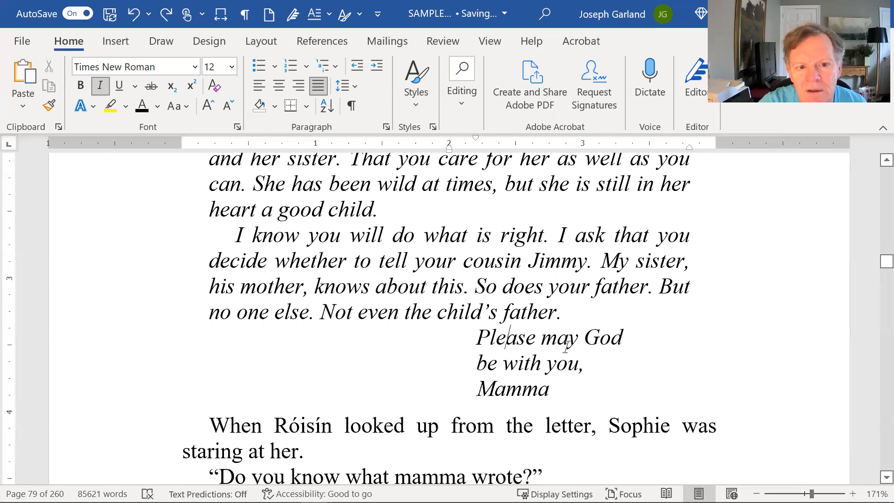
left_click(425, 81)
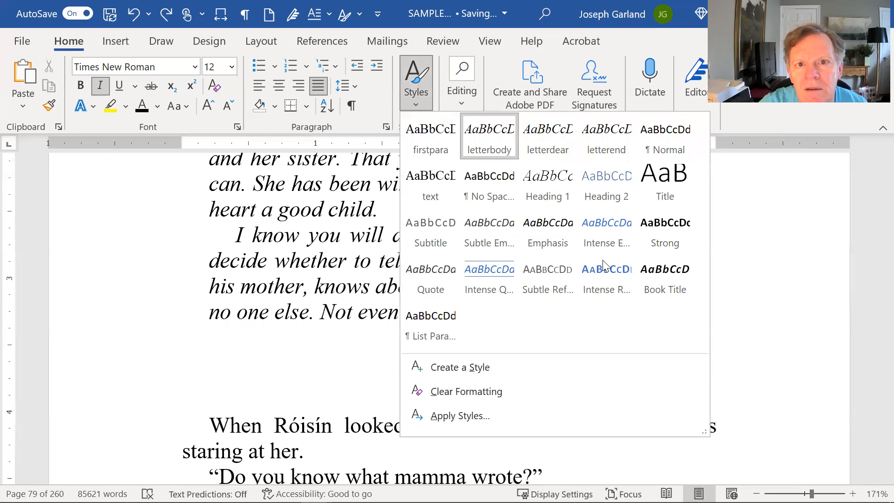
left_click(602, 139)
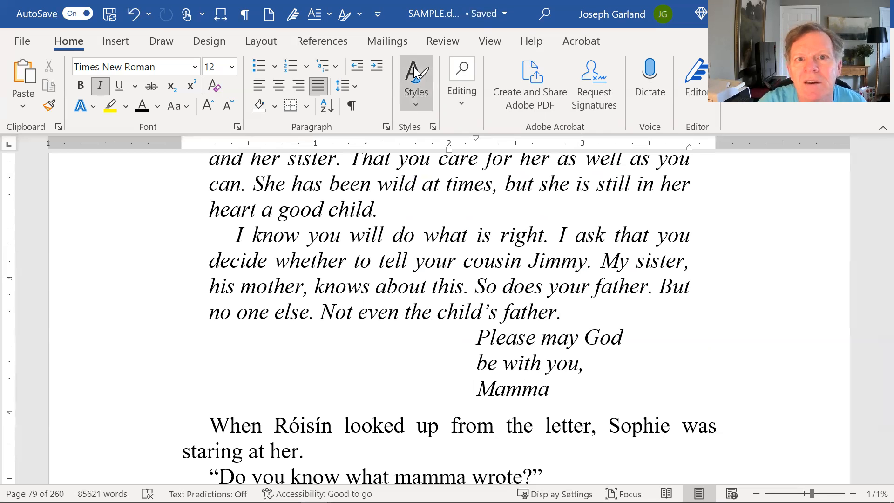
left_click(416, 73)
left_click(599, 150)
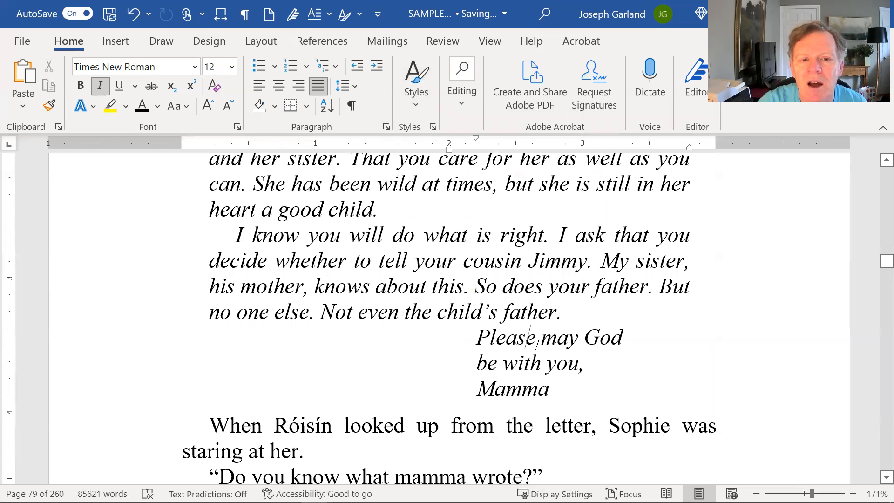
- Set the "Please may God" line's spacing after to 6 pt, without adding space between paragraphs of the same style
left_click(387, 127)
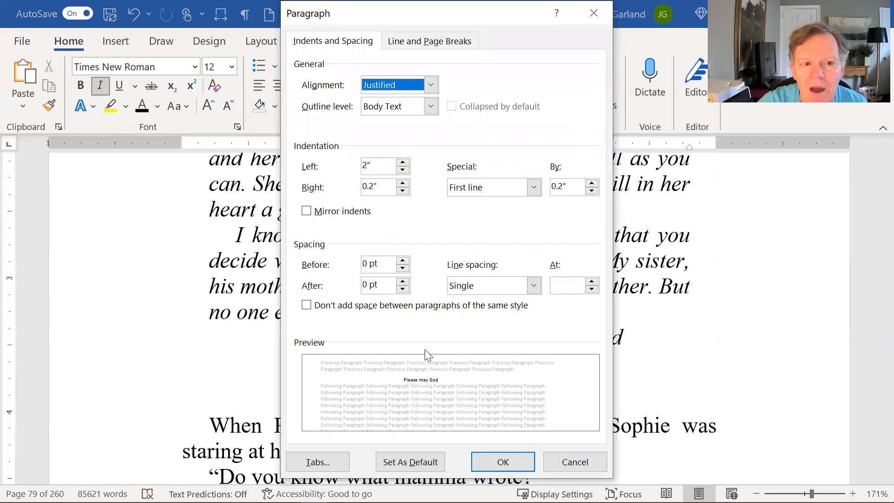
left_click(403, 282)
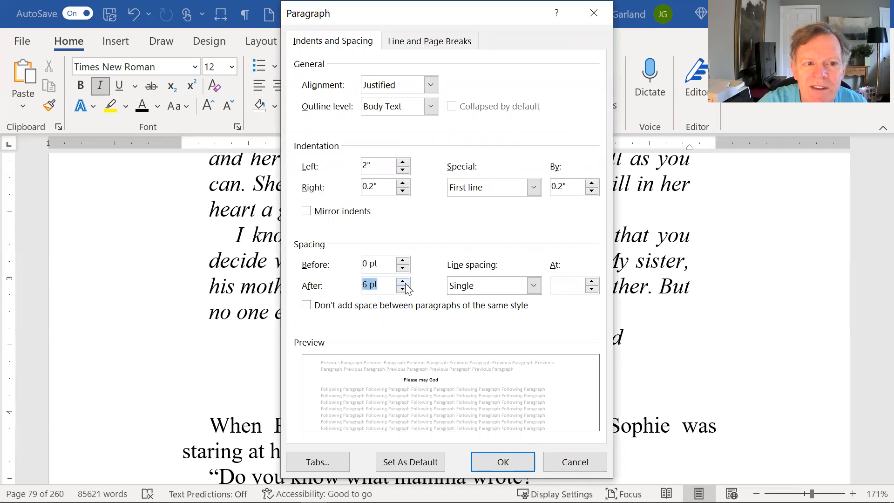
left_click(305, 305)
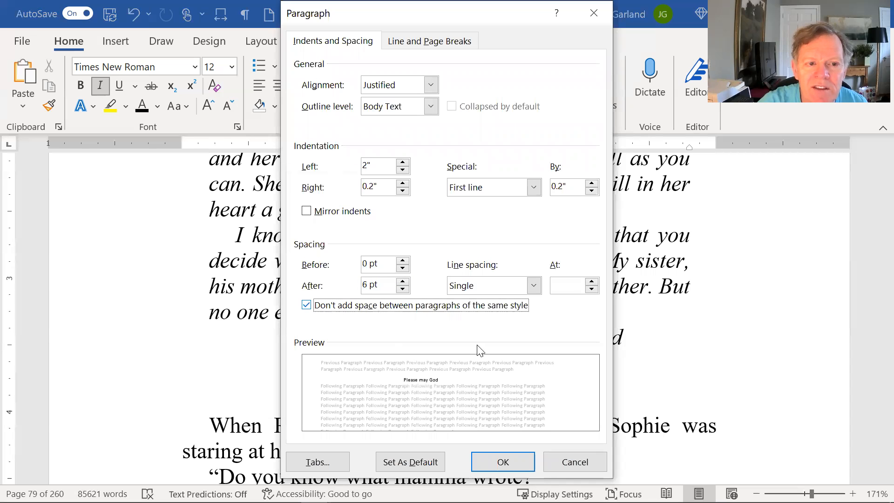
left_click(513, 455)
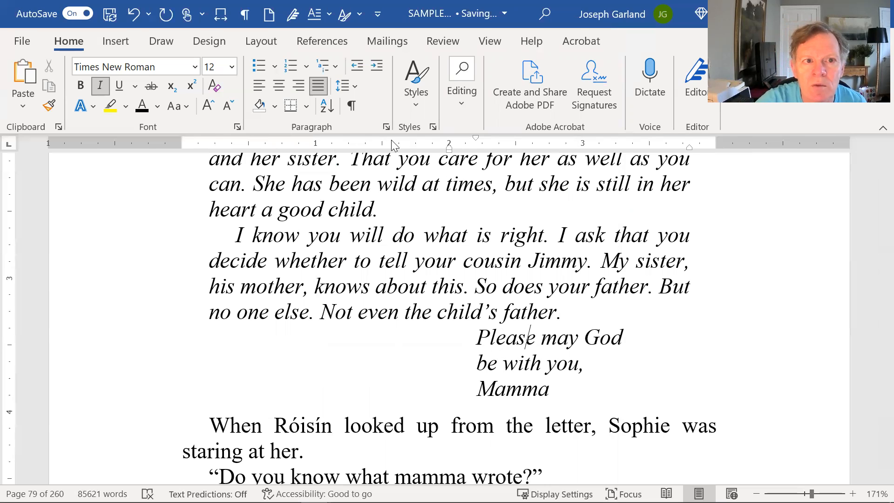
left_click(386, 127)
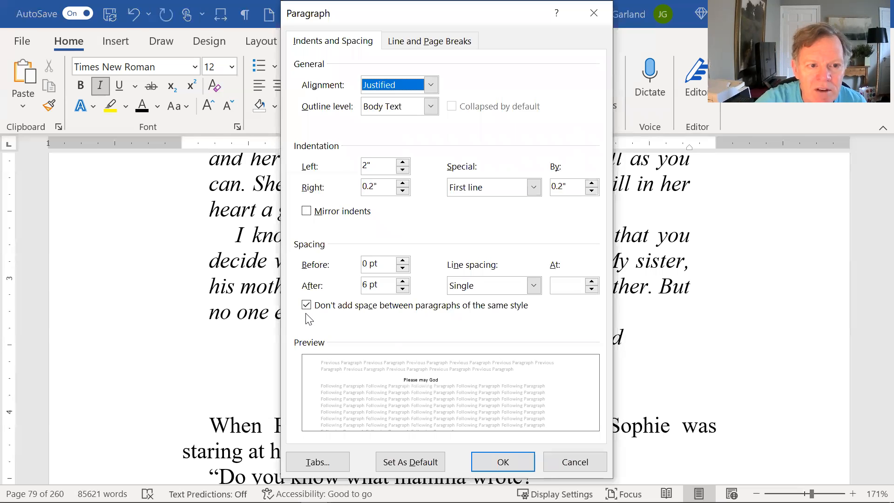
left_click(565, 463)
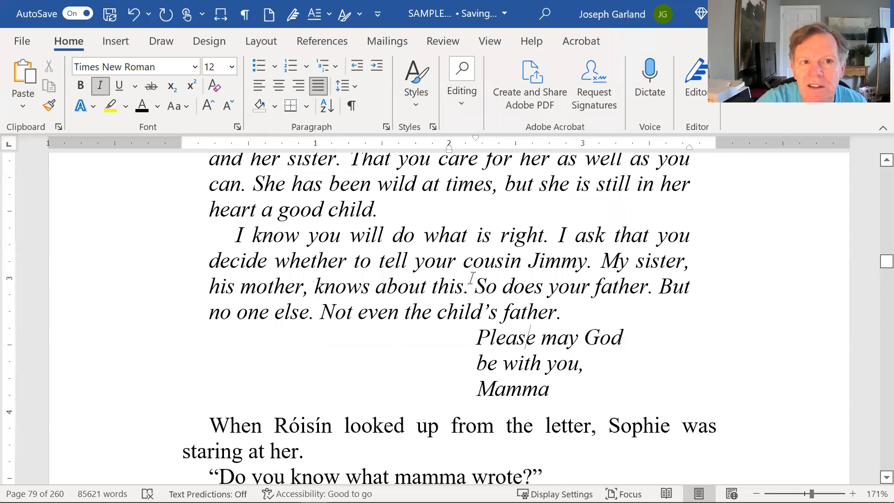
- Update the letterend style to match the formatting of the "Please may God" line
left_click(412, 77)
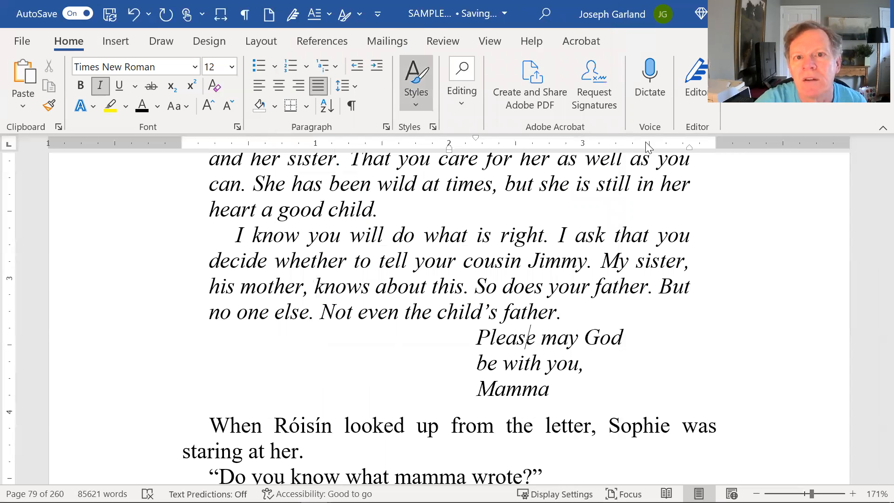
right_click(615, 137)
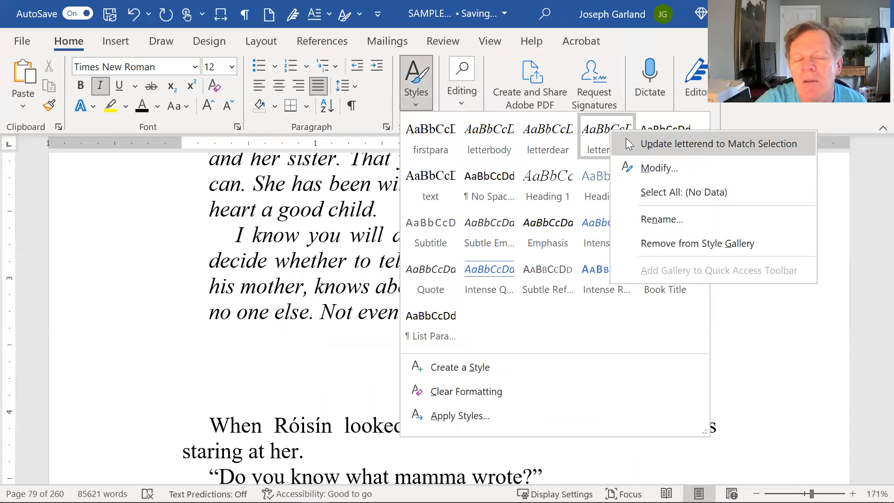
left_click(505, 274)
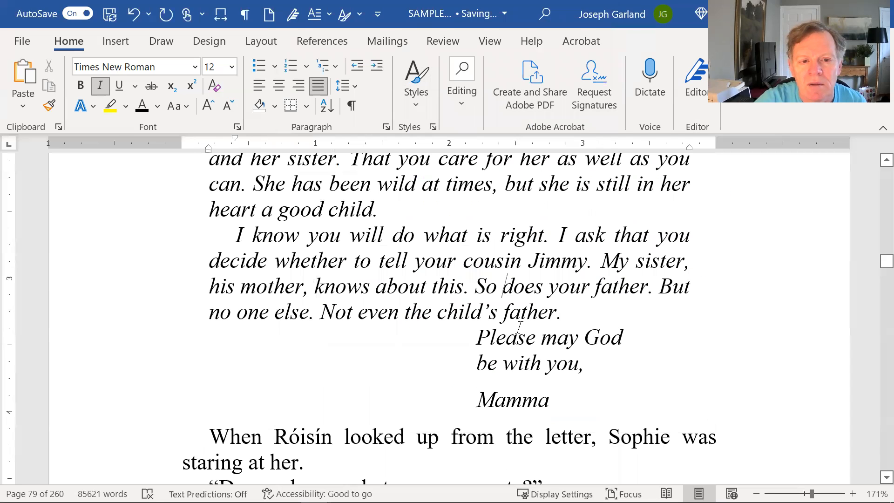
left_click(516, 370)
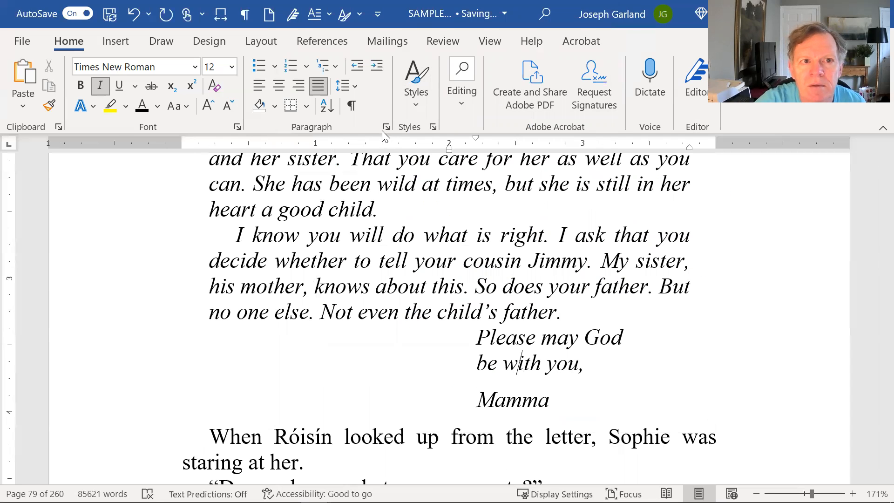
- Apply the letterend style to the letter's signature line
left_click(520, 407)
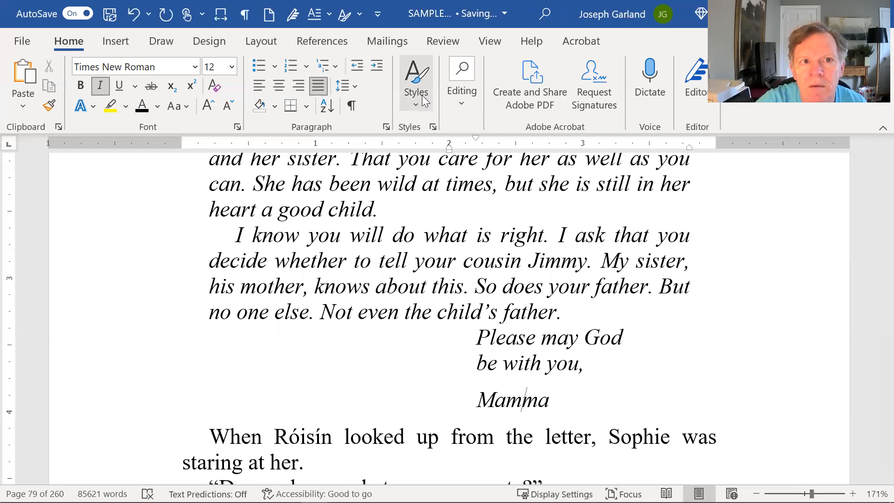
left_click(424, 77)
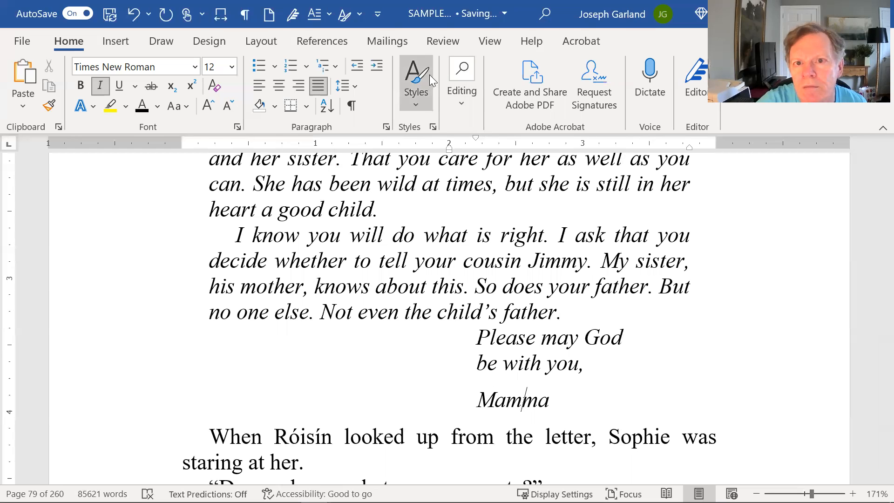
left_click(609, 127)
left_click(527, 336)
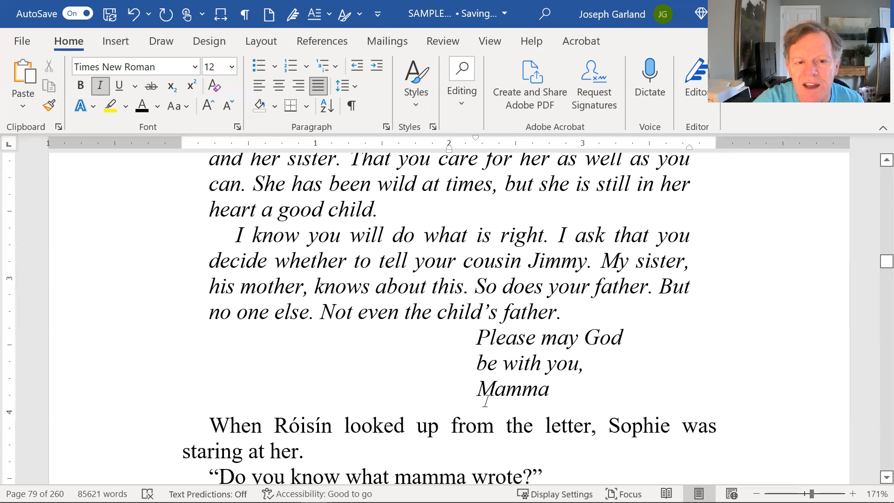
- Rejoin the separated "S" with "everal" in chapter 18's opening paragraph and apply the firstpara style to that paragraph
scroll(488, 353, "down", 15)
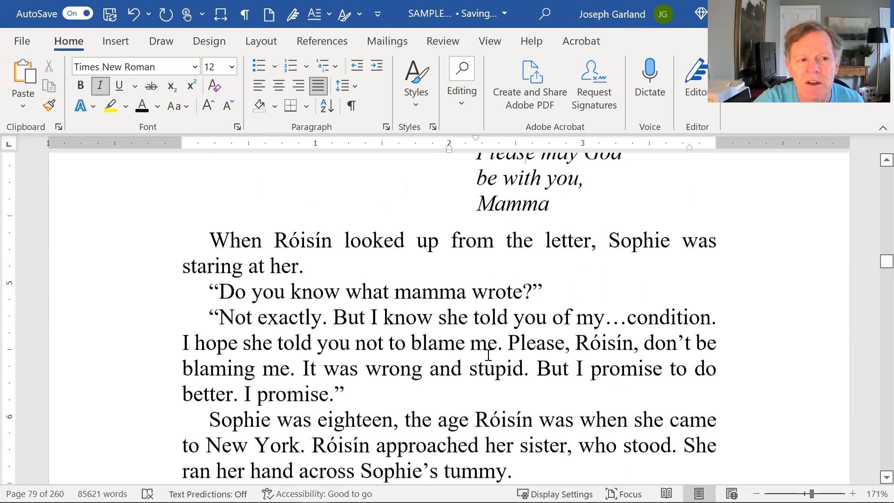
scroll(485, 372, "down", 15)
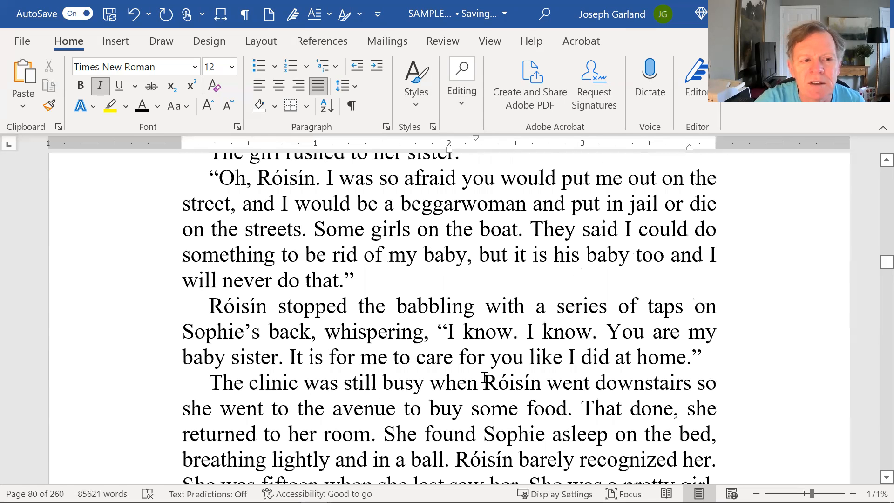
scroll(489, 392, "down", 5)
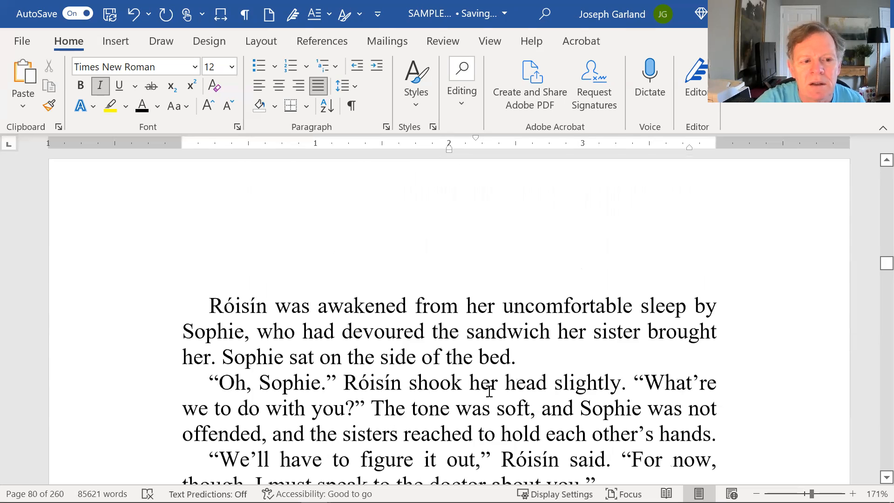
scroll(495, 387, "down", 10)
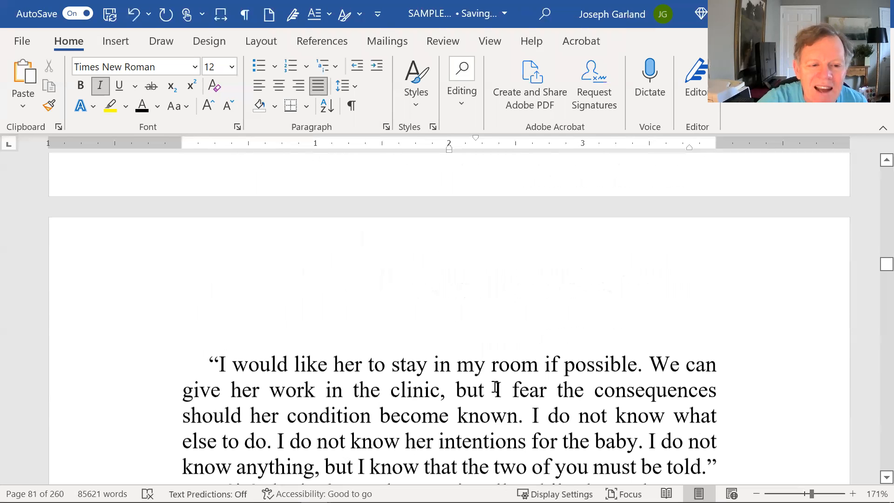
scroll(493, 386, "down", 10)
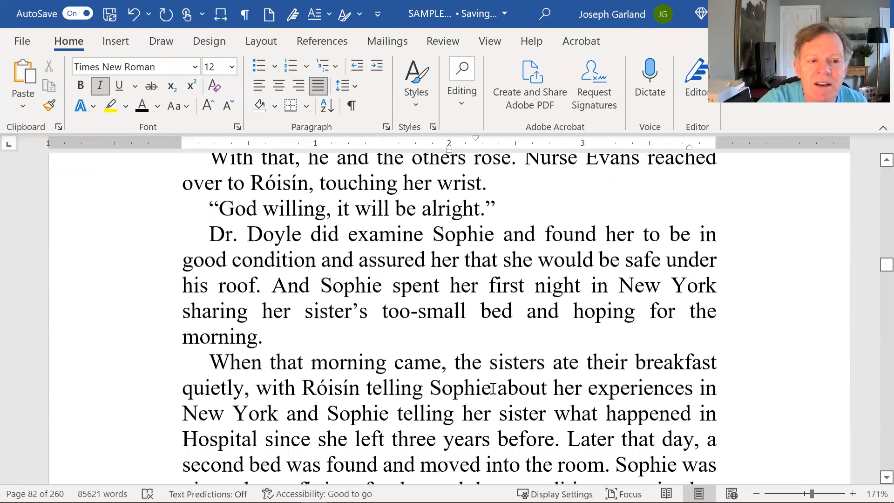
scroll(492, 388, "down", 3)
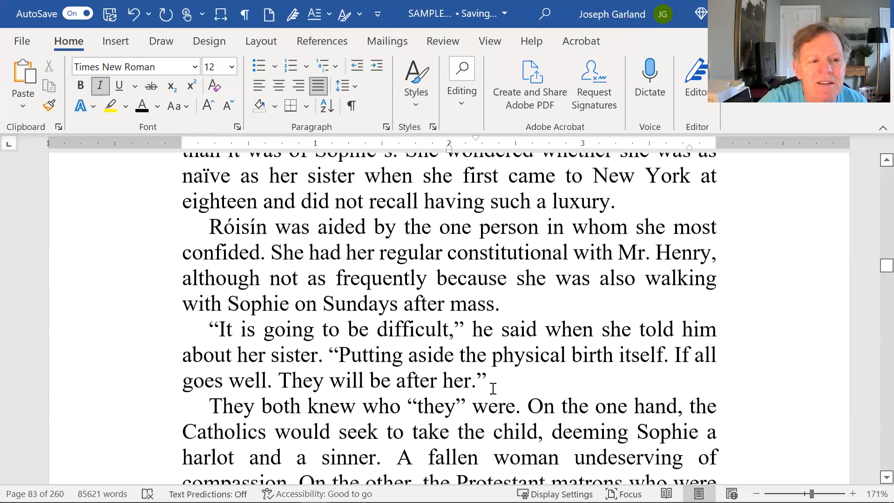
scroll(493, 388, "down", 5)
scroll(492, 389, "down", 10)
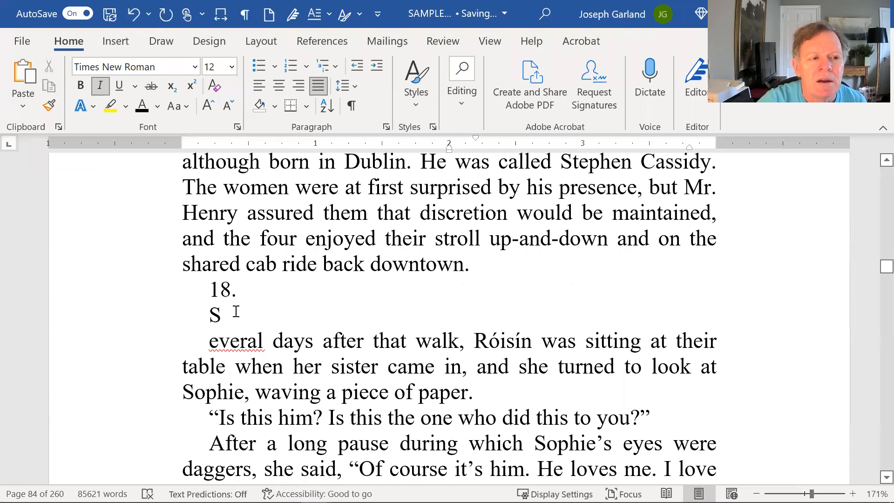
left_click(237, 312)
key("Delete")
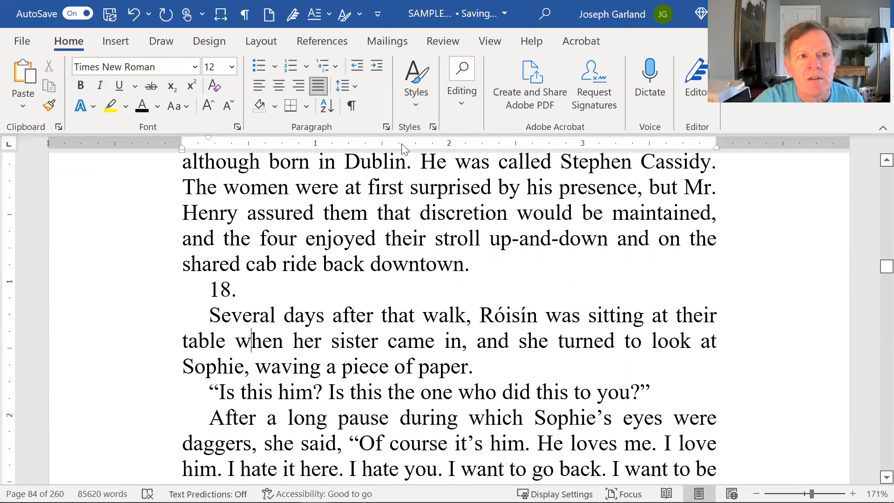
left_click(410, 89)
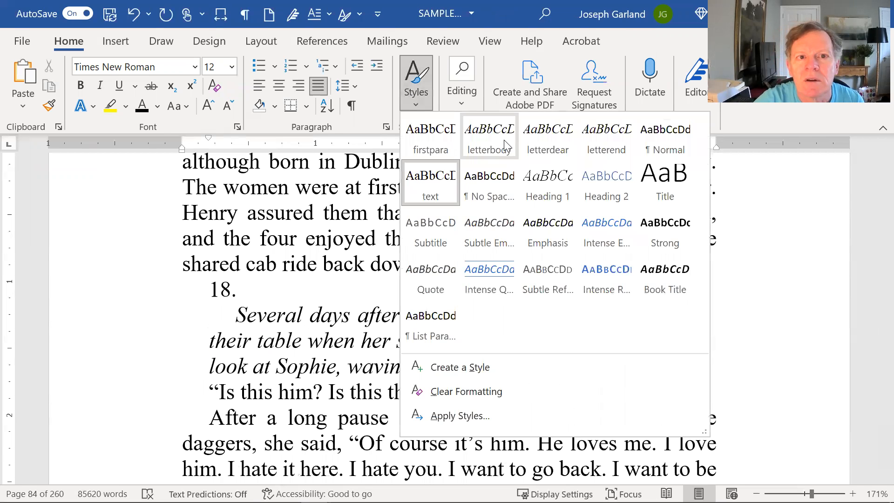
left_click(446, 142)
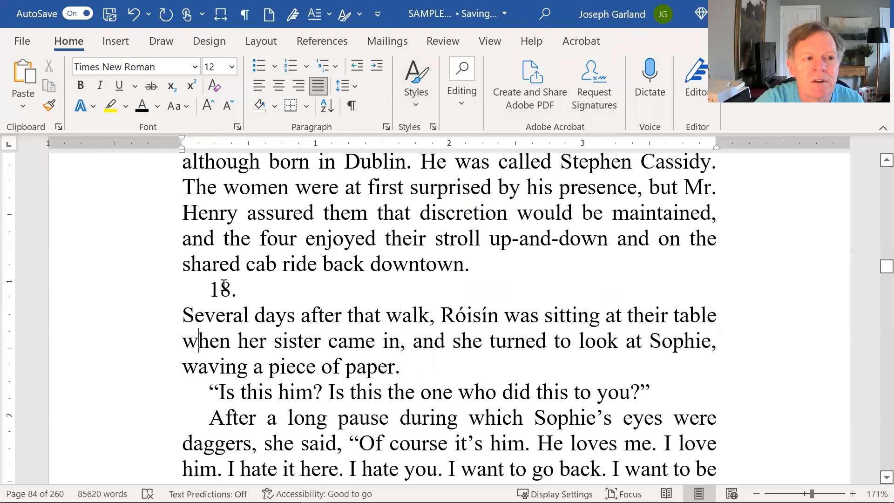
- Search the manuscript for occurrences of "dear" after chapter 18's opening to locate the next letter's salutation
scroll(279, 332, "down", 3)
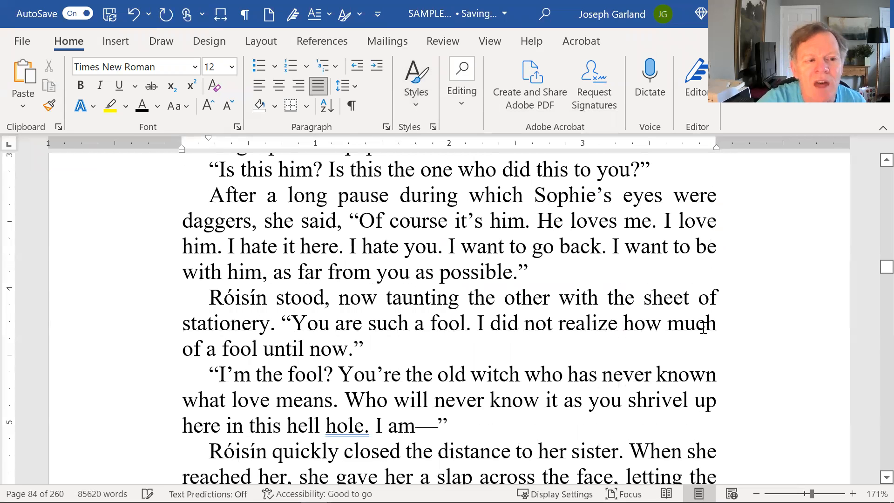
scroll(704, 327, "down", 5)
scroll(539, 353, "down", 10)
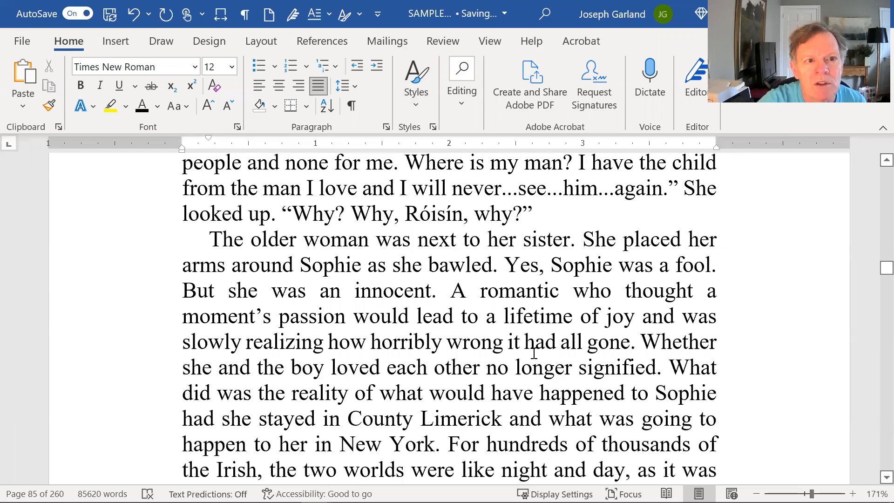
scroll(530, 354, "down", 5)
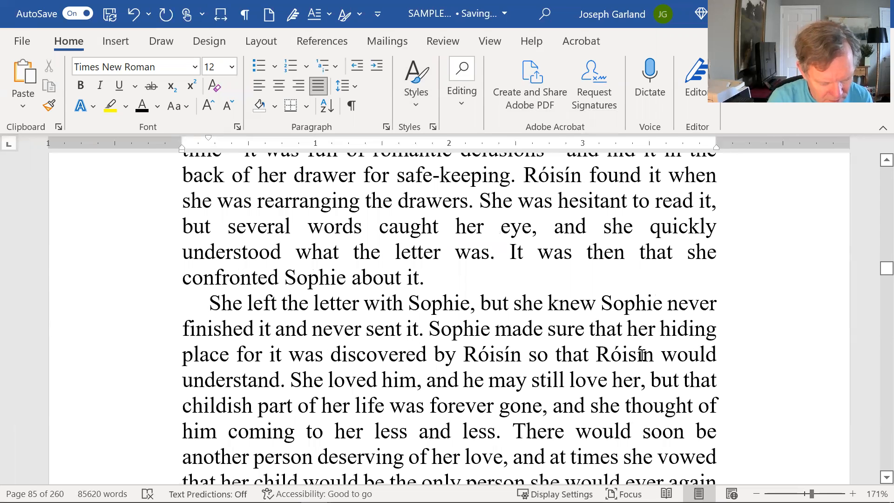
key("ctrl+h")
key("Return")
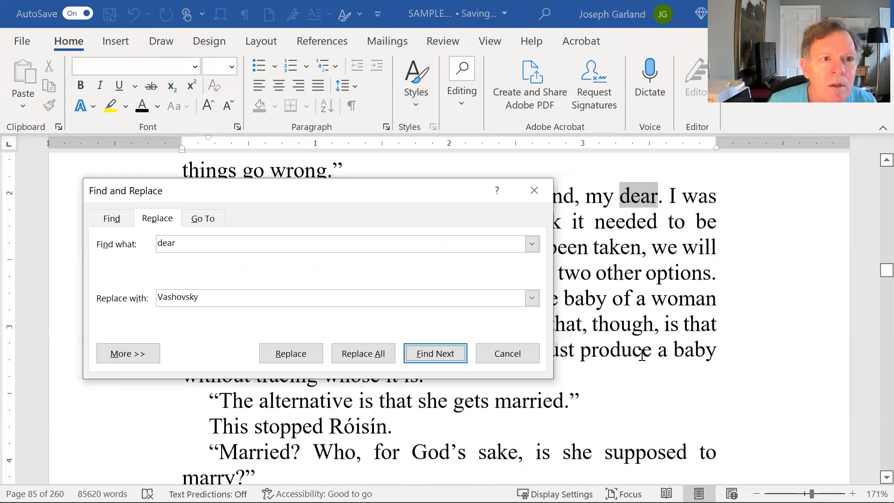
key("Return")
key("Return")
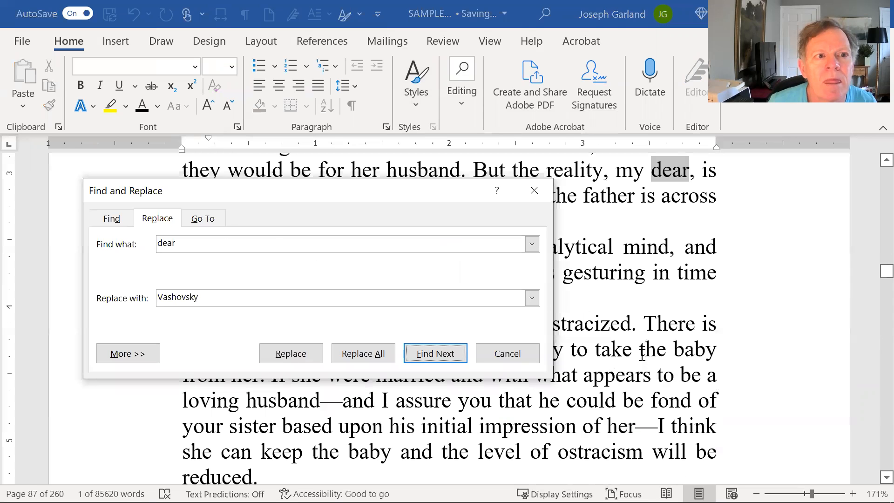
key("Return")
key("Return")
key("Return")
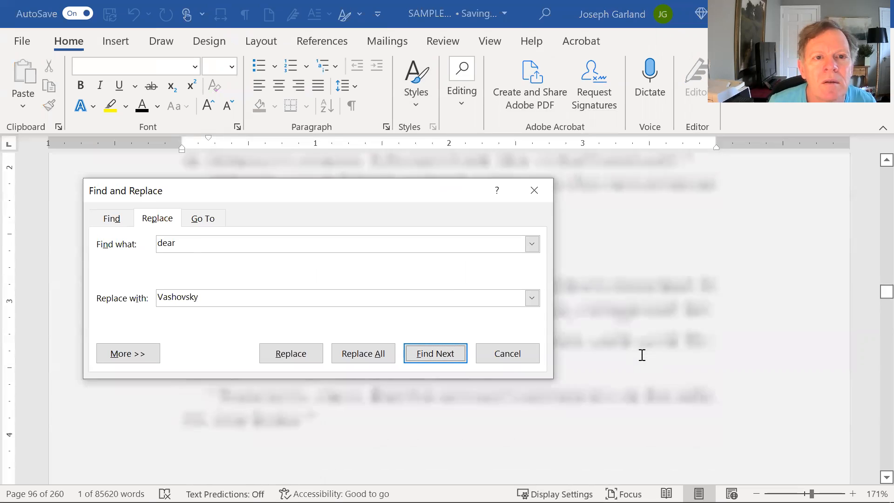
key("Return")
key("Return")
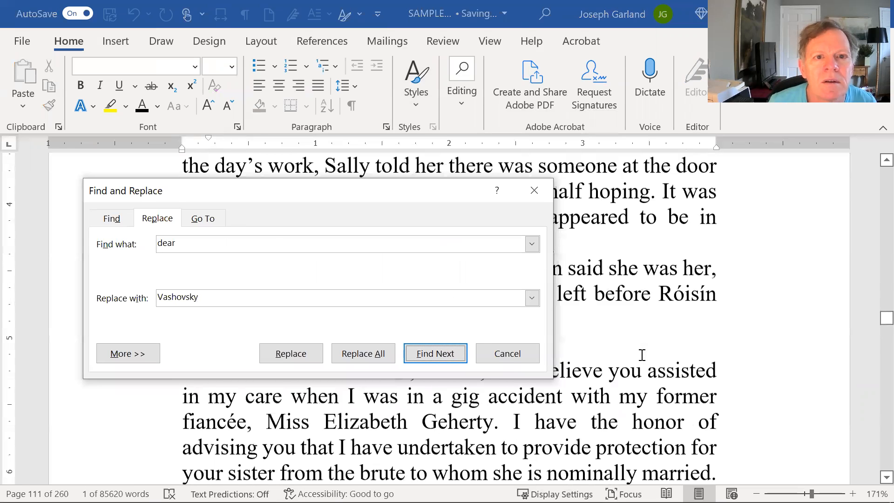
key("Tab")
key("Return")
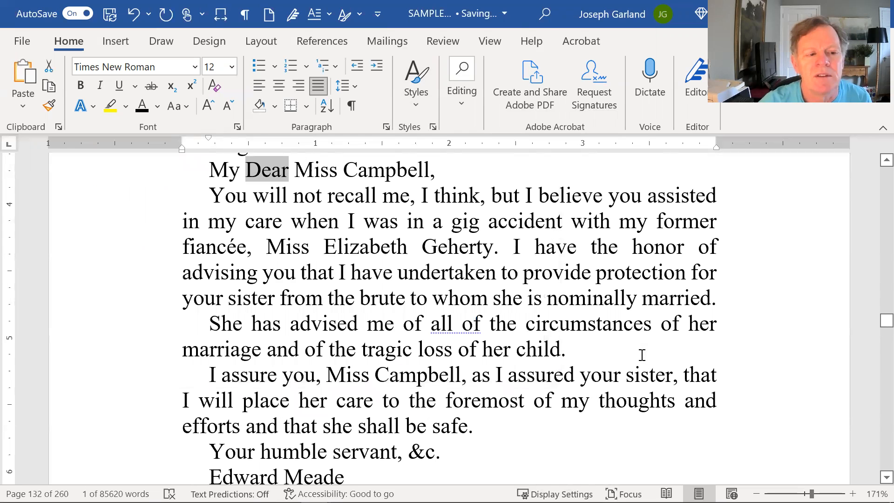
- Apply the letterdear style to the salutation line of the letter on page 132
scroll(545, 427, "up", 2)
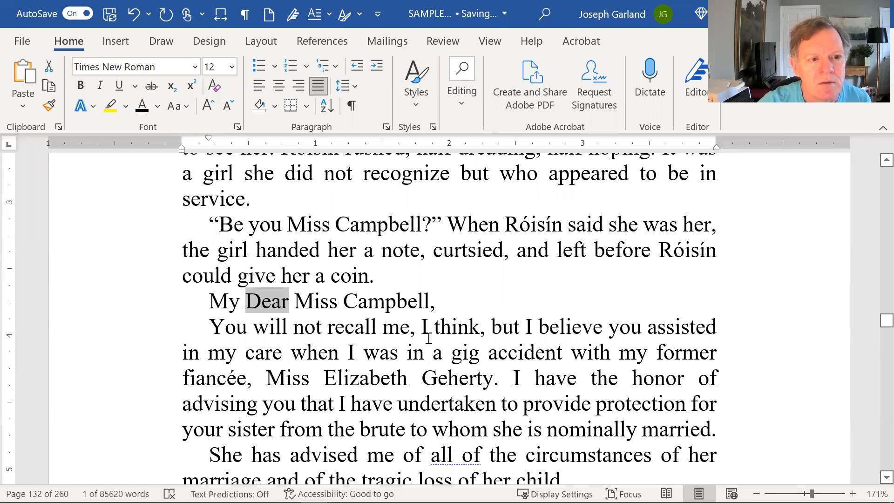
left_click(345, 326)
left_click(369, 302)
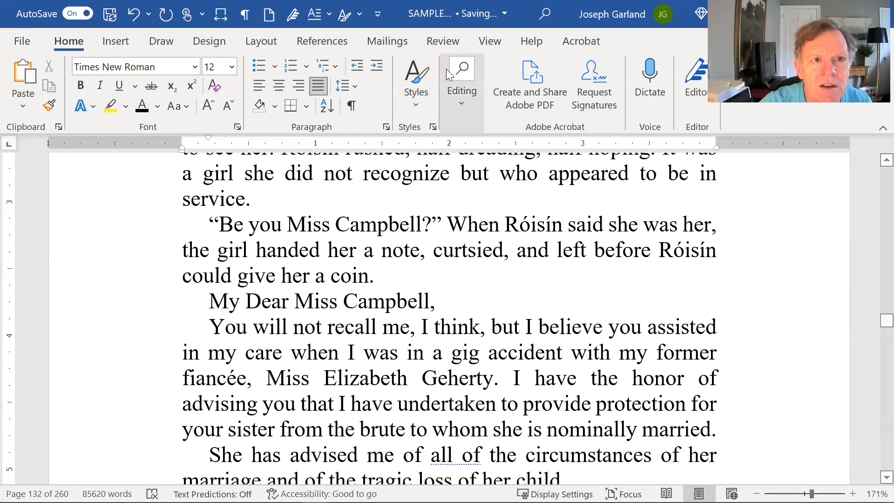
left_click(414, 74)
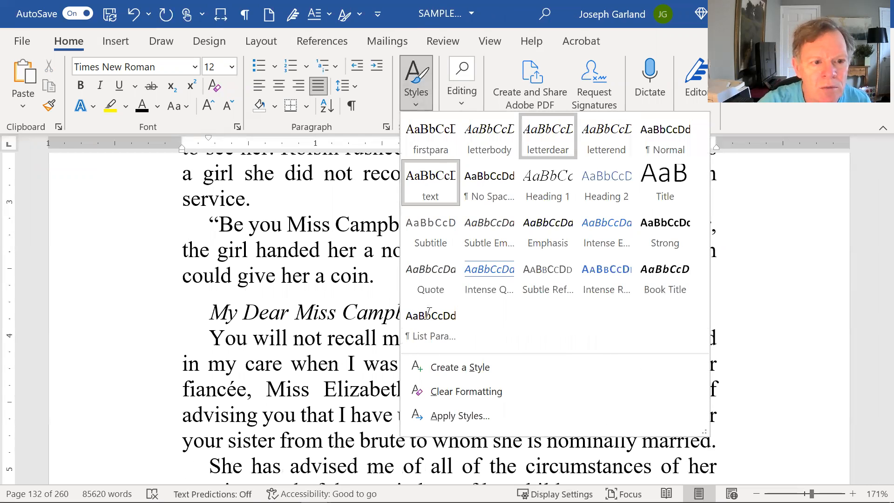
left_click(557, 131)
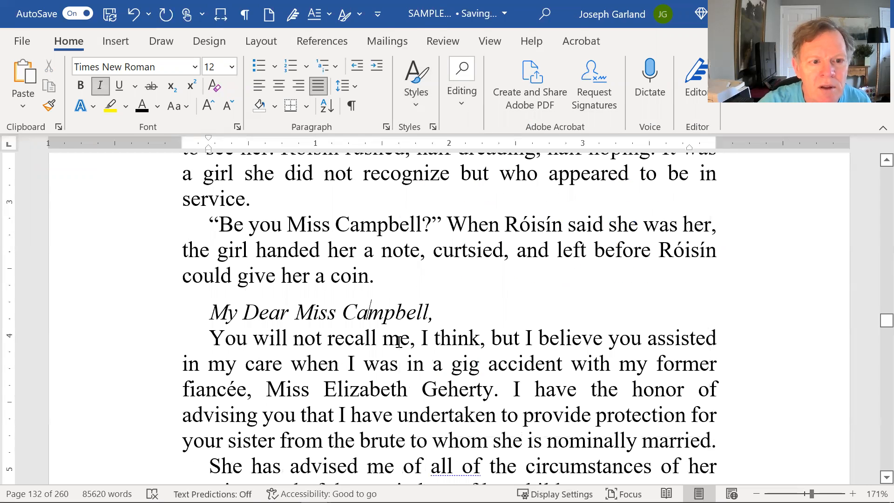
- Apply the letterbody style to the three body paragraphs between the letter's salutation and its "Your humble servant" closing
left_click(419, 72)
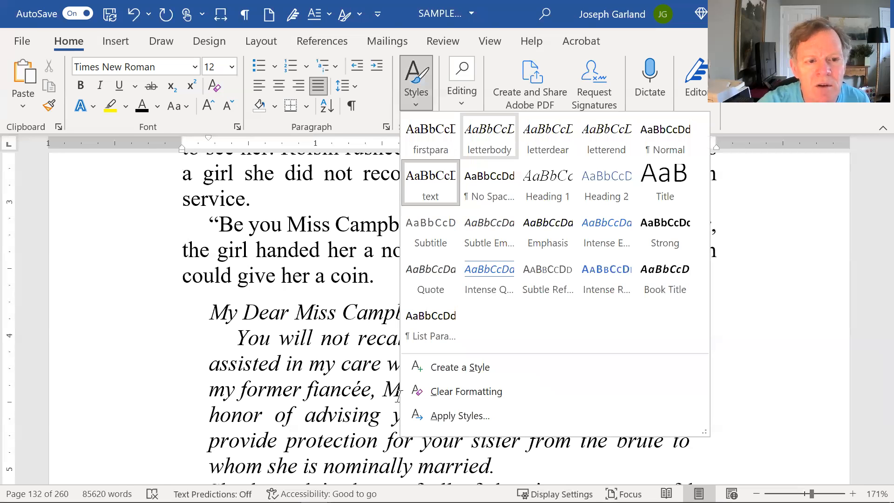
left_click(400, 395)
scroll(400, 393, "down", 3)
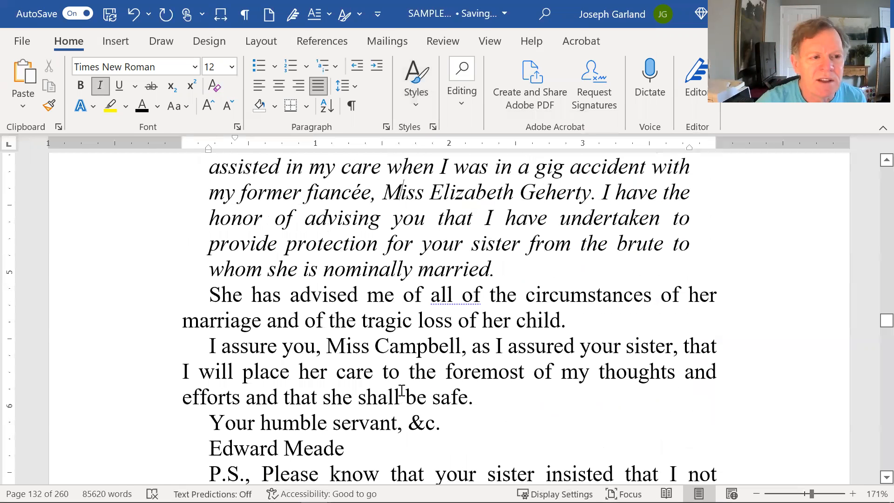
left_click(342, 305)
left_click_drag(323, 298, 305, 383)
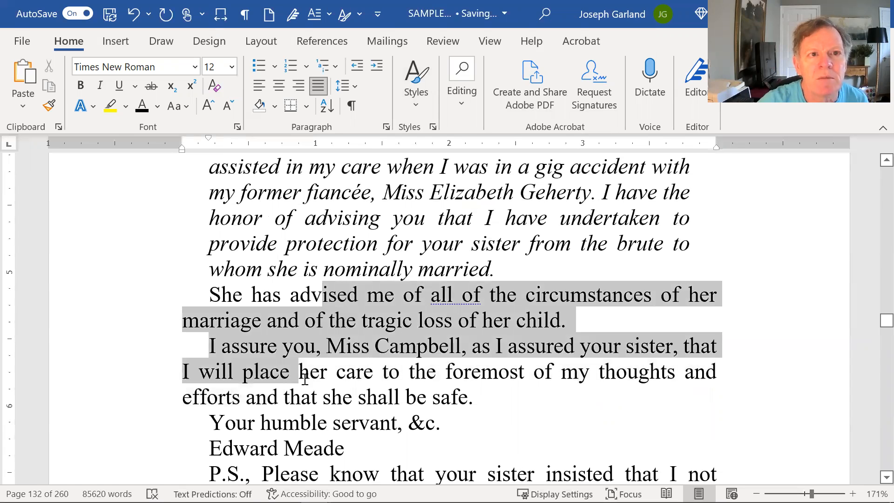
left_click(419, 82)
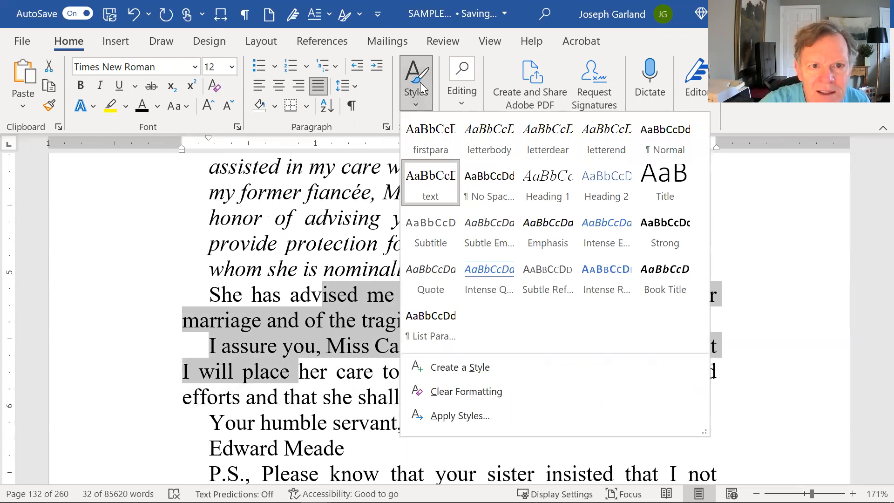
left_click(480, 139)
- Apply the letterend style to the letter's "Your humble servant, &c." closing and the signature line below it
left_click_drag(209, 356, 243, 375)
left_click(418, 76)
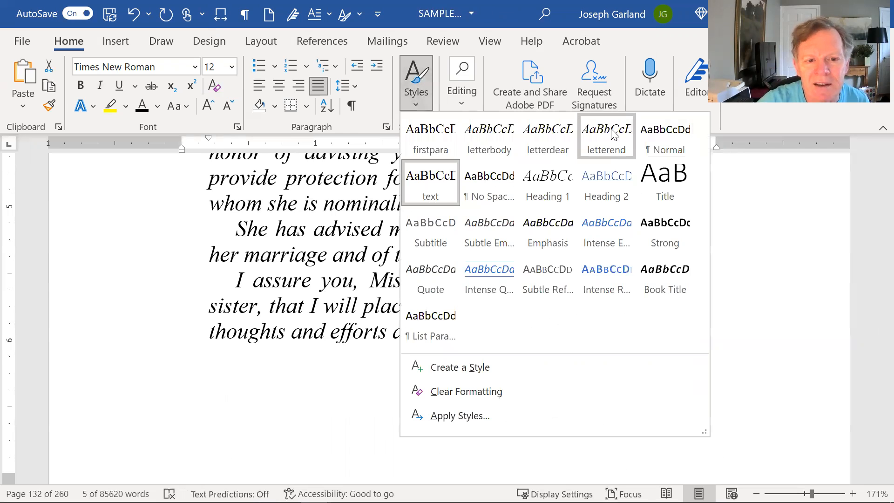
left_click(615, 134)
left_click(480, 257)
- Remove the special first-line indent from the "Your humble servant, &c." line and update the letterend style to match it
left_click(508, 359)
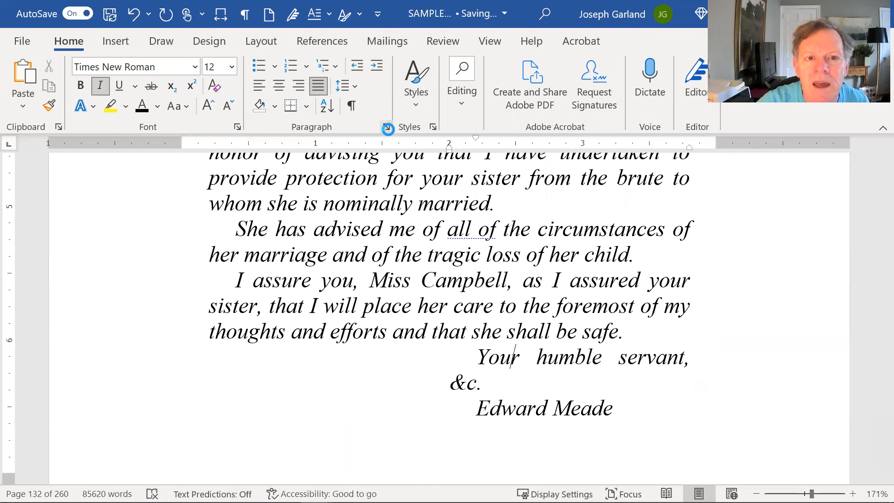
left_click(388, 129)
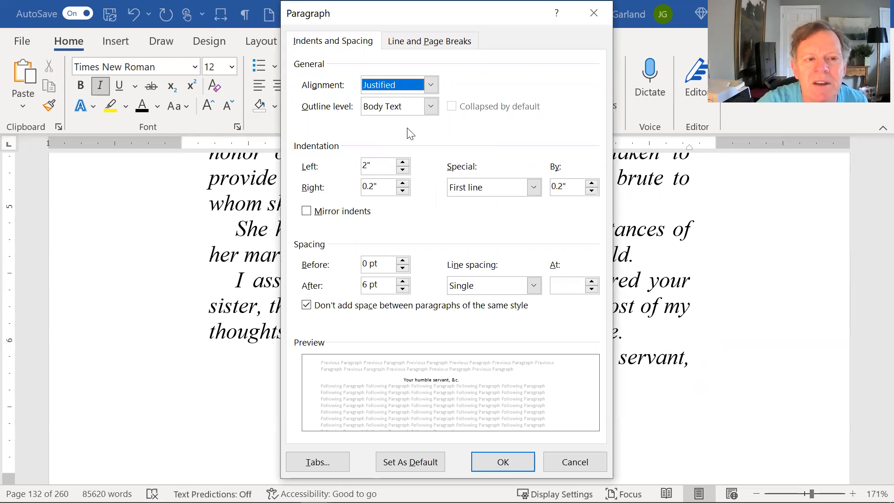
left_click(533, 188)
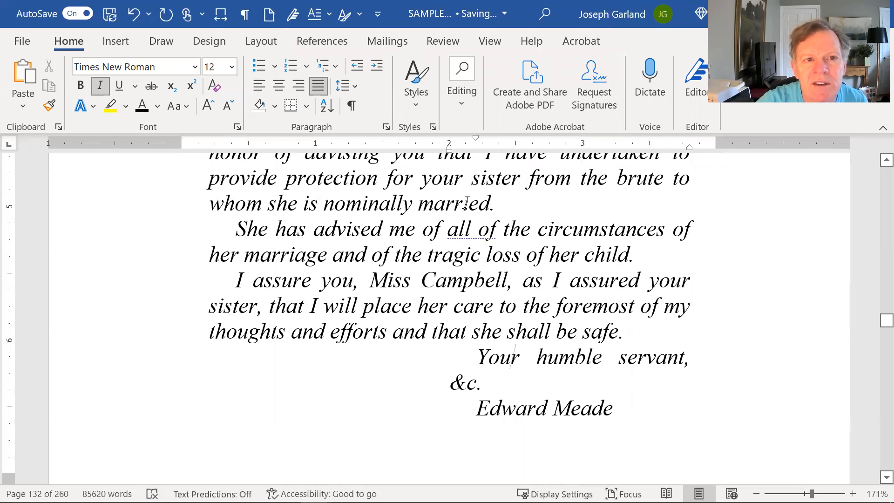
left_click(391, 128)
left_click(533, 186)
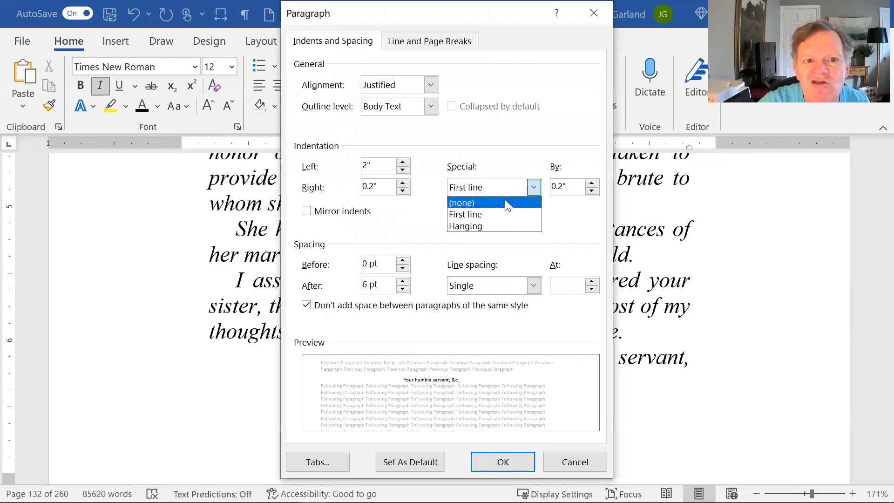
left_click(505, 202)
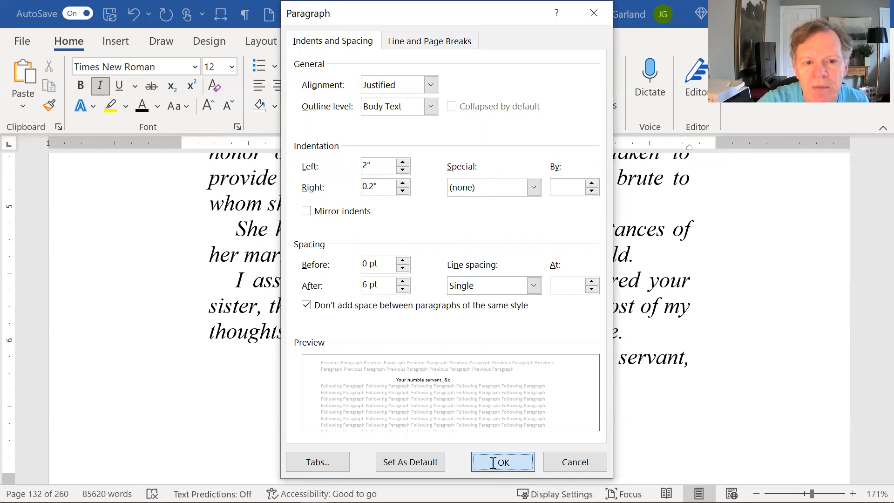
left_click(492, 462)
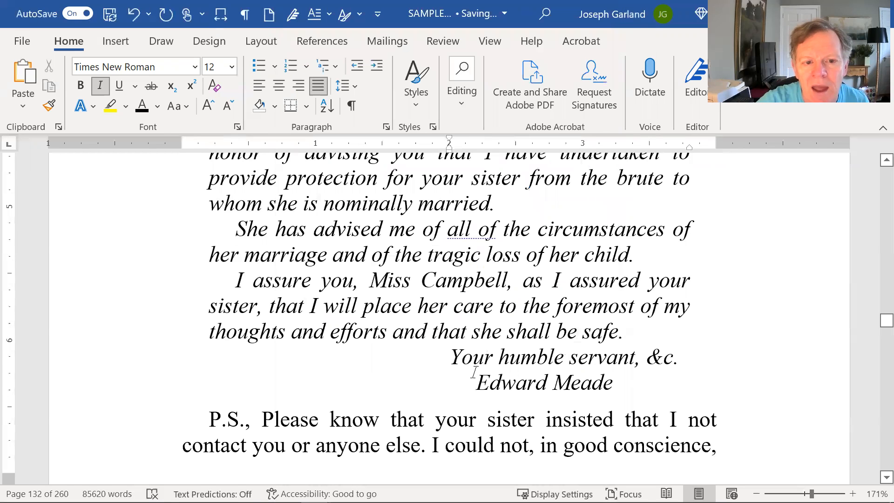
left_click(412, 95)
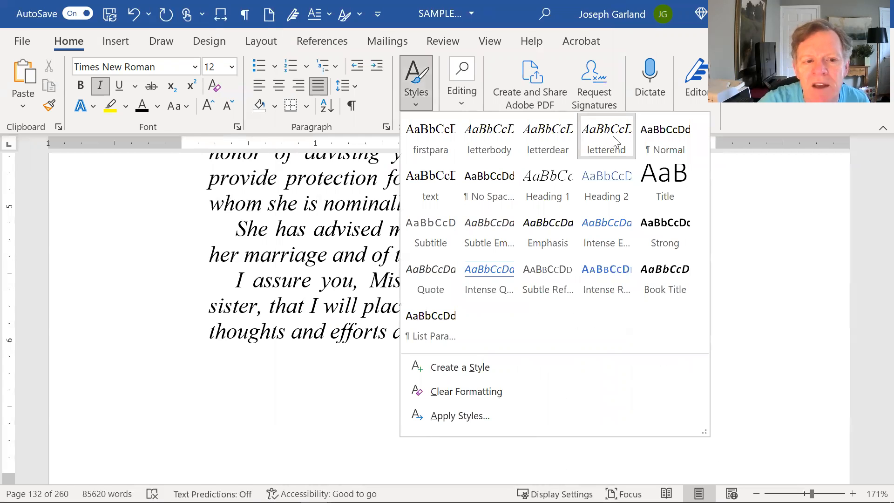
left_click(614, 141)
- Apply the letterbody style to the "P.S." paragraph that follows the letter's signature
scroll(421, 342, "down", 1)
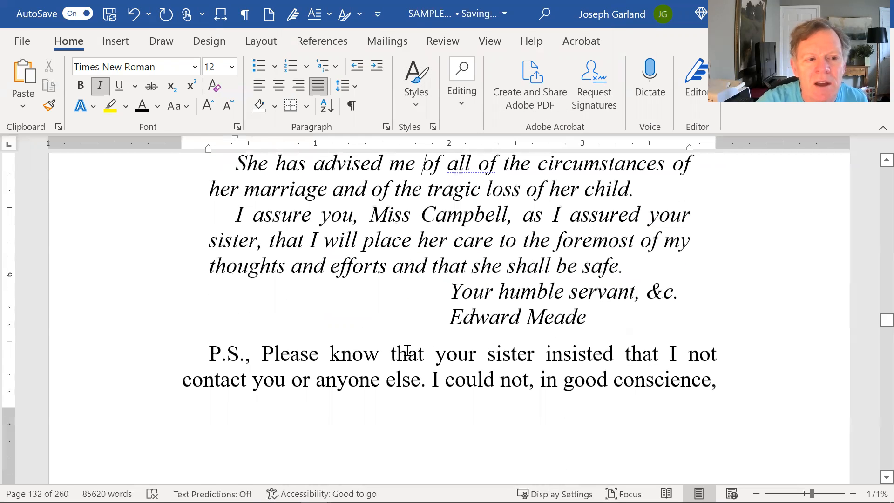
left_click(380, 354)
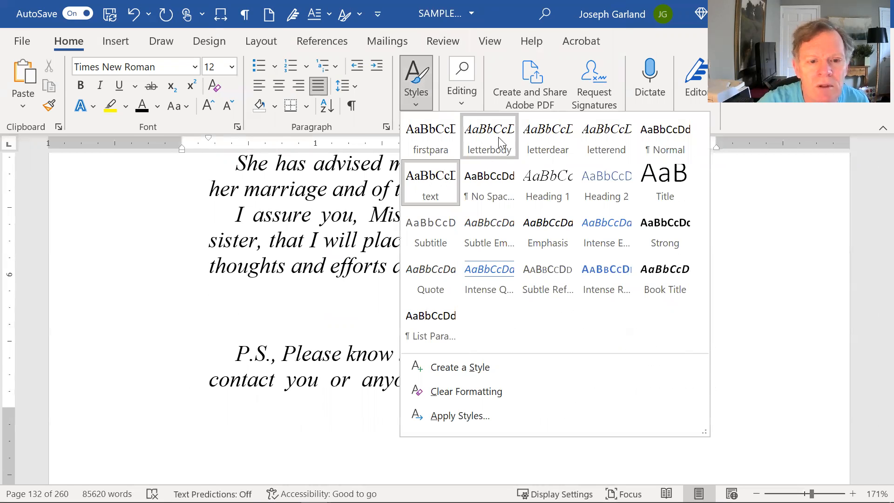
left_click(498, 137)
- Apply the letterend style to the writer's initials at the end of the postscript
scroll(397, 362, "down", 3)
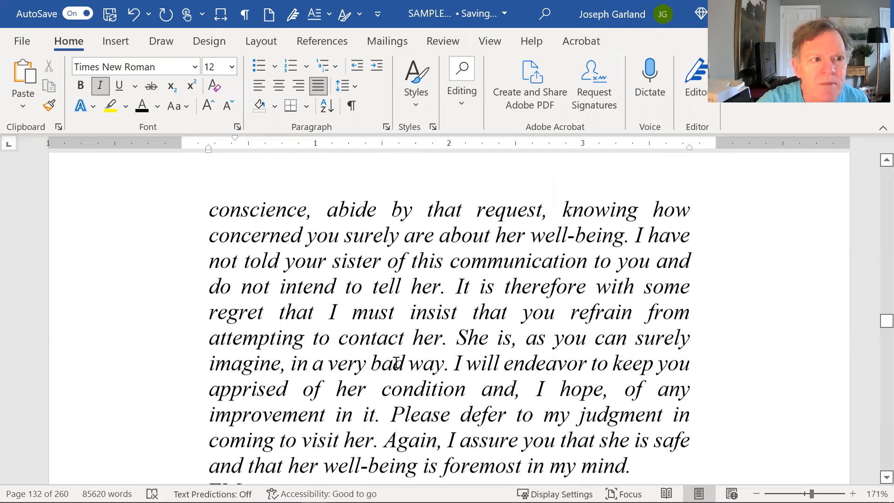
scroll(397, 362, "down", 4)
scroll(239, 334, "up", 2)
left_click(222, 334)
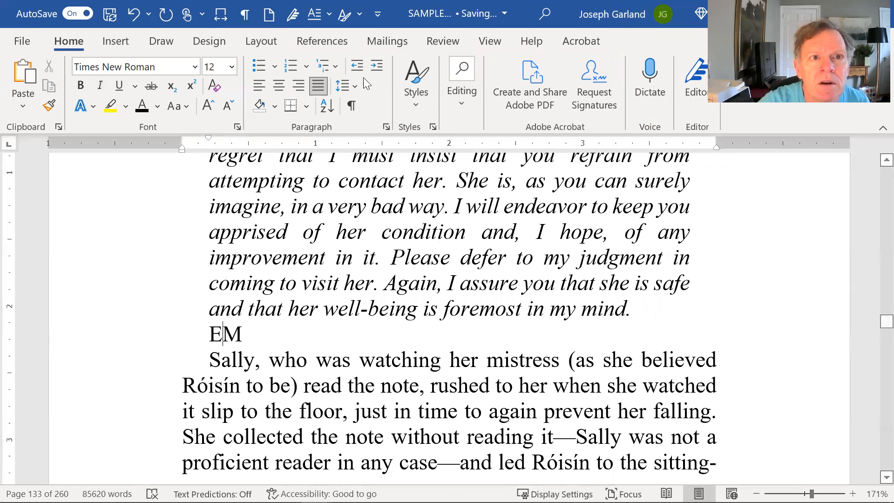
left_click(419, 82)
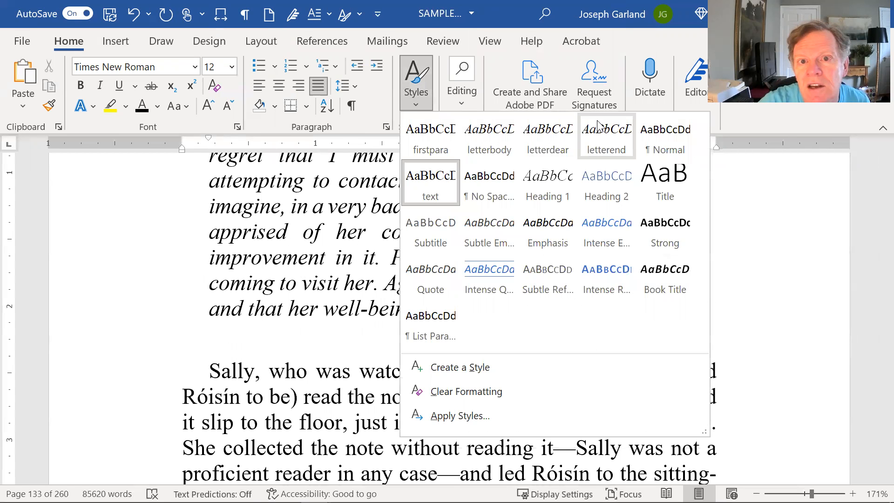
left_click(601, 128)
- Examine the manuscript from page 133 to page 147 for passages needing special styles, ending with the cursor in the "still regretted" paragraph
scroll(425, 263, "down", 4)
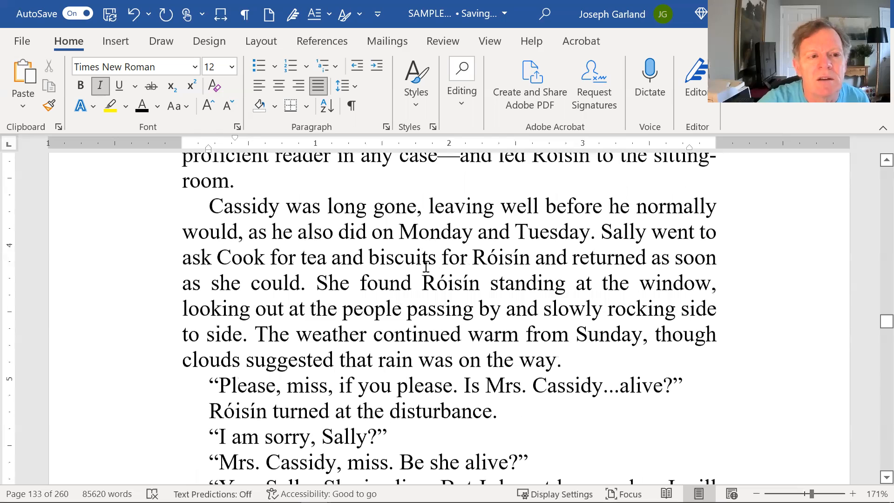
scroll(426, 266, "down", 2)
scroll(425, 268, "down", 6)
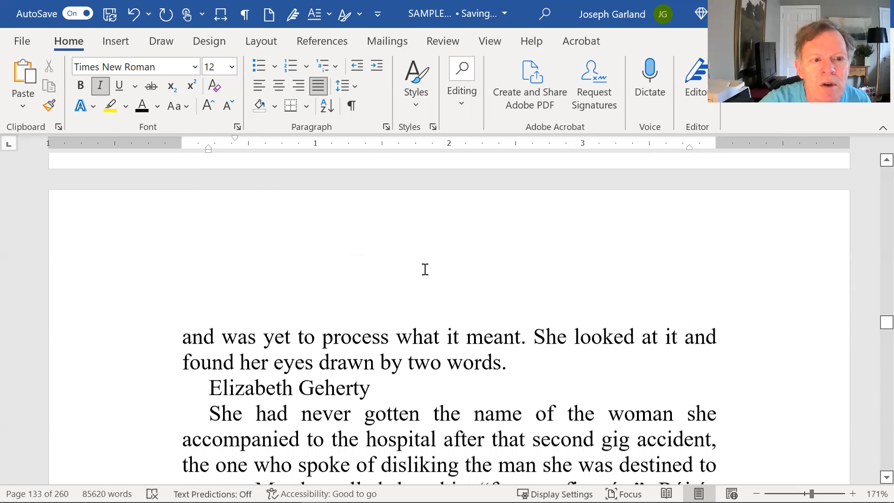
scroll(424, 273, "down", 3)
scroll(425, 277, "down", 6)
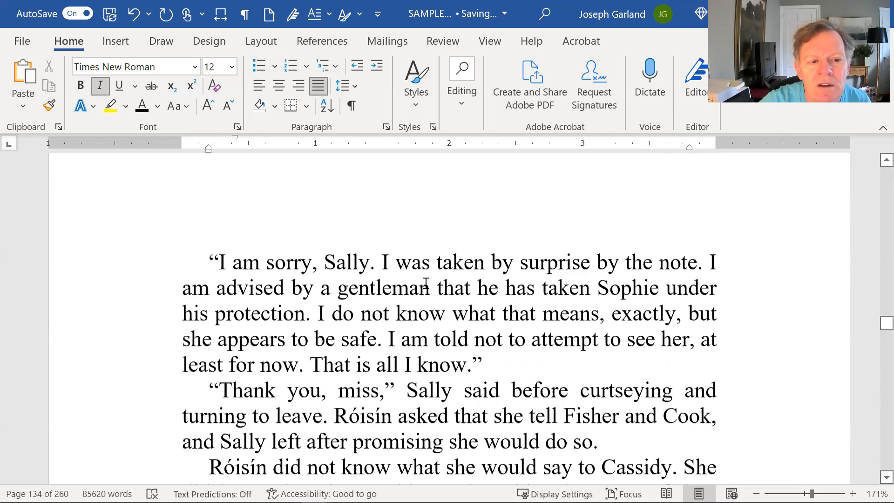
scroll(425, 281, "down", 10)
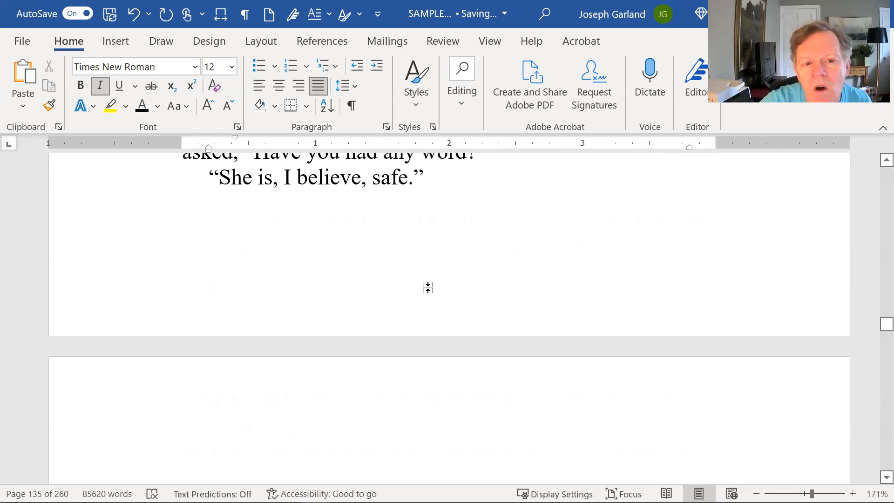
scroll(428, 282, "down", 12)
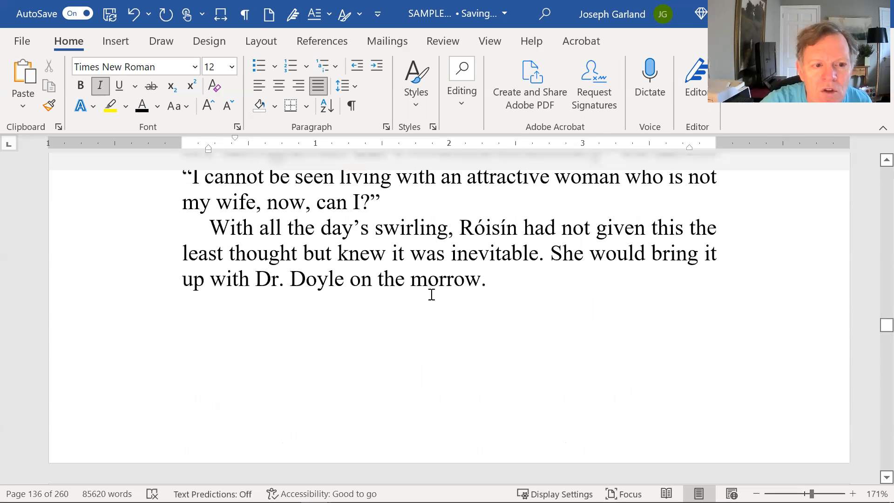
scroll(439, 302, "down", 6)
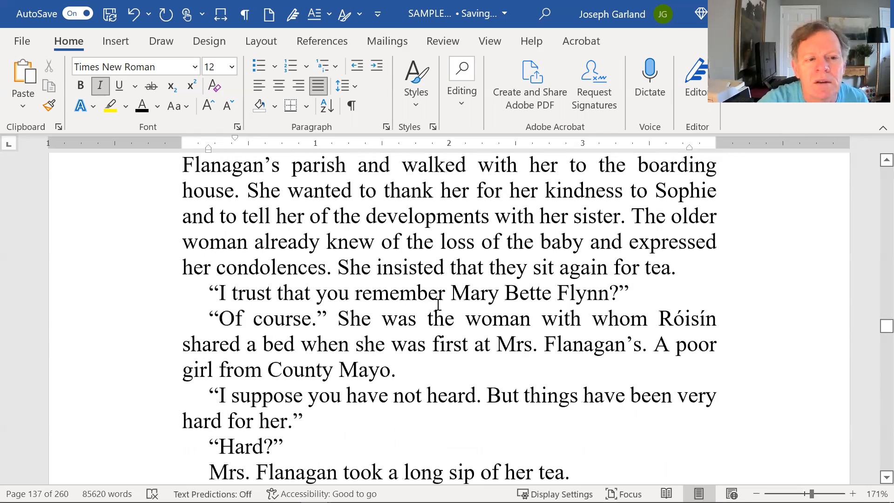
scroll(437, 305, "down", 10)
scroll(445, 315, "down", 5)
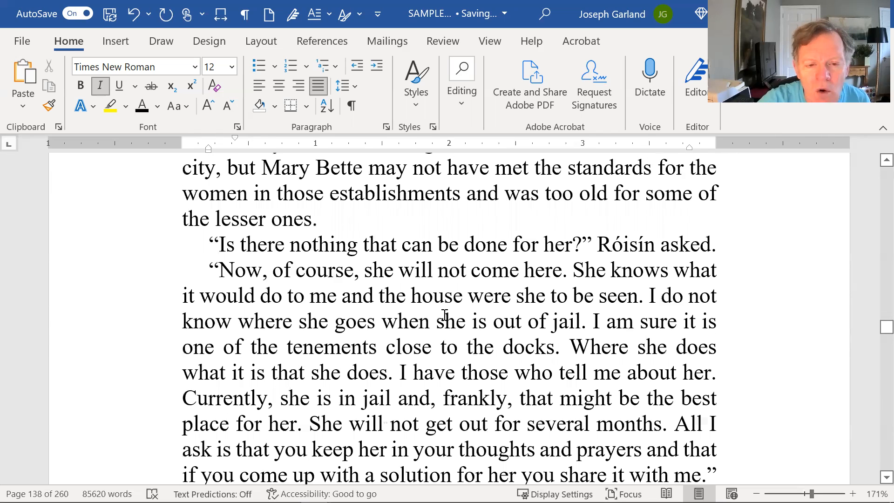
scroll(446, 312, "down", 10)
scroll(446, 311, "down", 3)
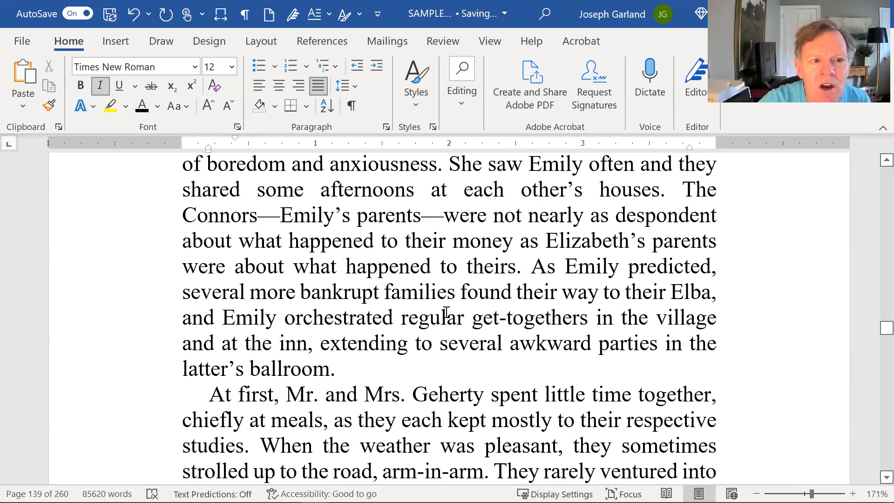
scroll(445, 311, "down", 10)
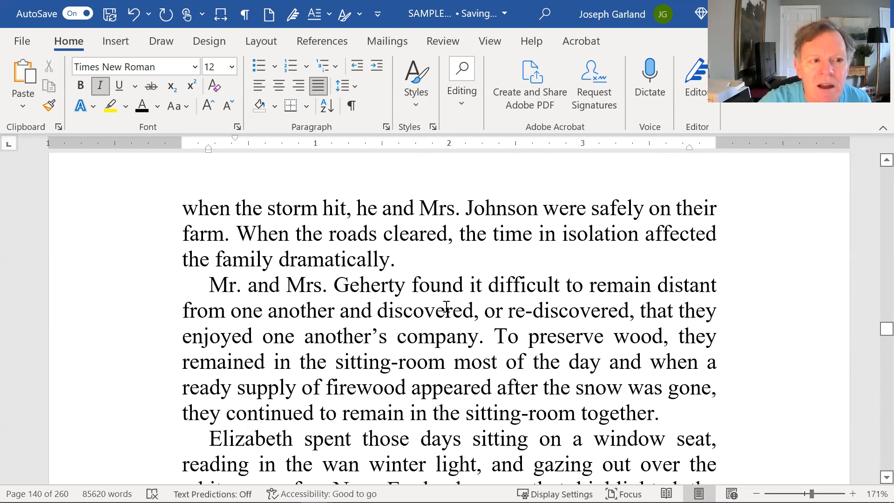
scroll(446, 306, "down", 8)
scroll(446, 306, "down", 10)
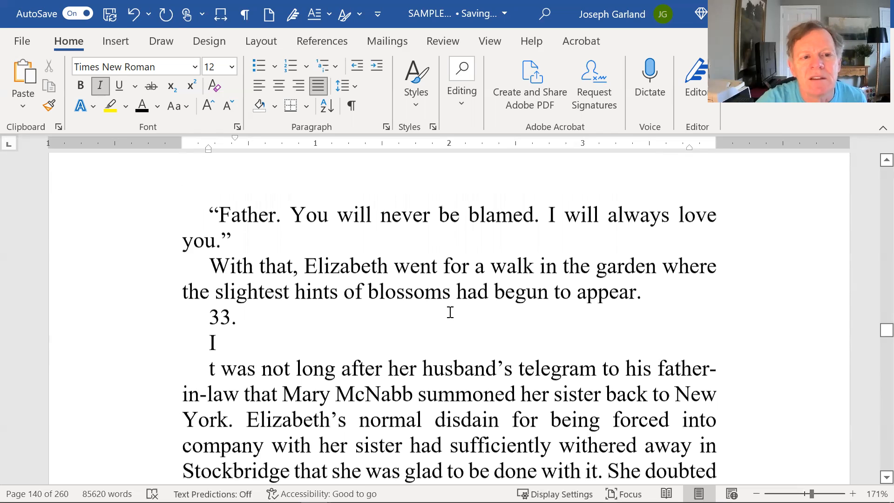
scroll(449, 308, "down", 3)
scroll(445, 303, "down", 3)
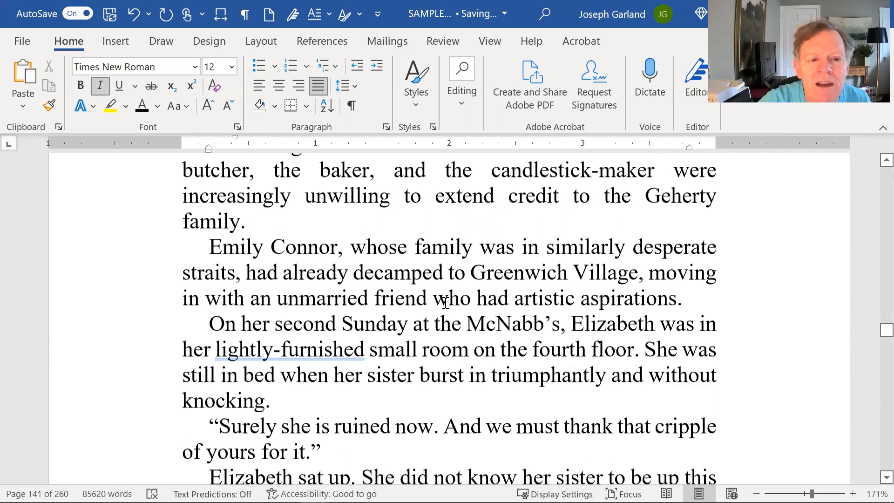
scroll(447, 305, "down", 3)
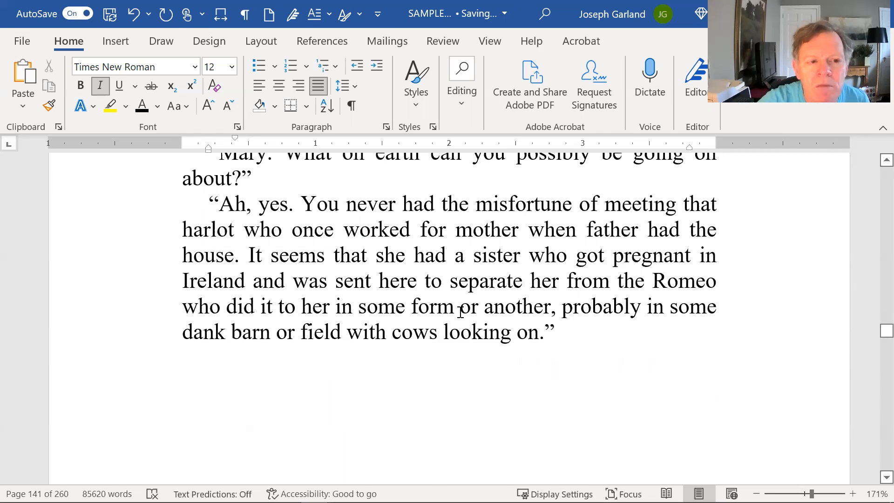
scroll(460, 311, "down", 3)
scroll(461, 310, "down", 5)
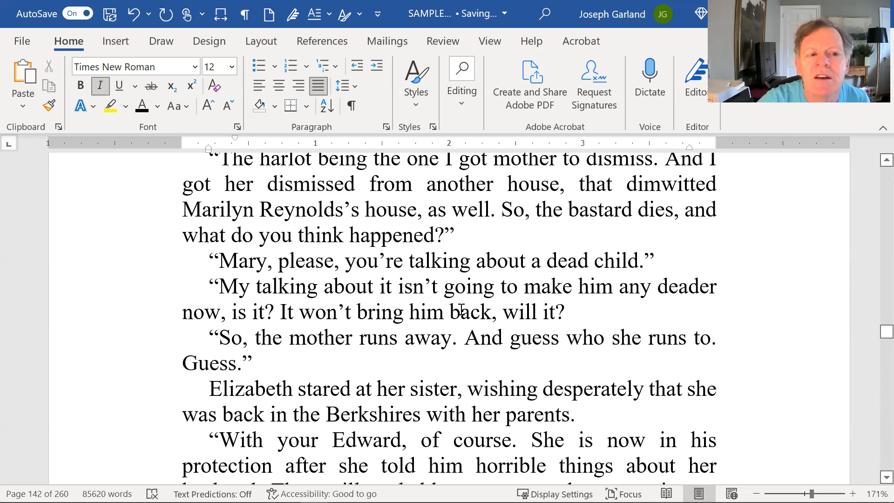
scroll(461, 309, "down", 20)
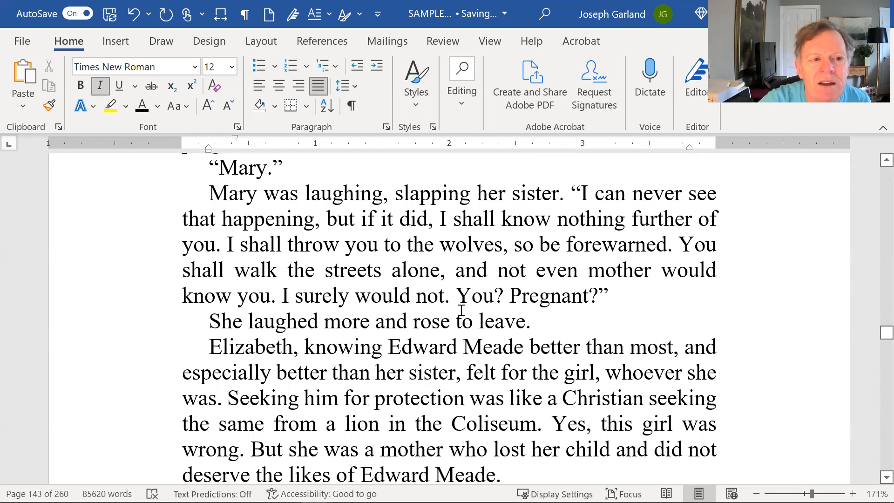
scroll(461, 311, "down", 15)
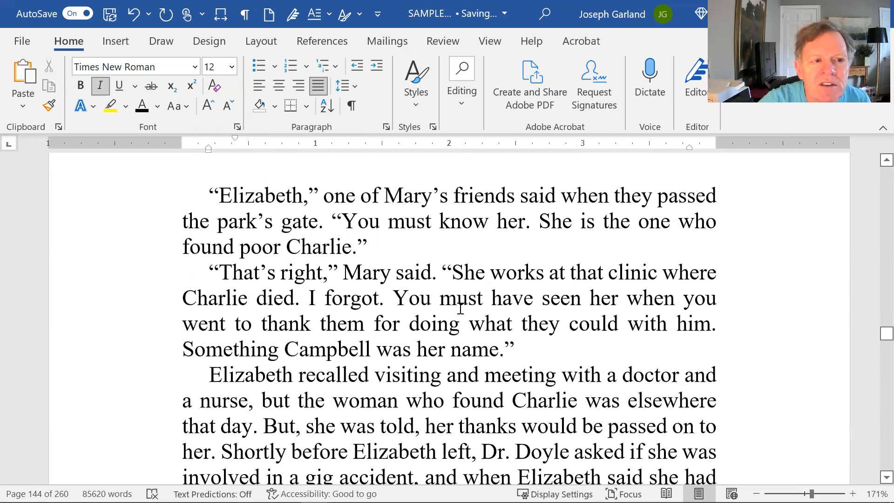
scroll(525, 383, "down", 15)
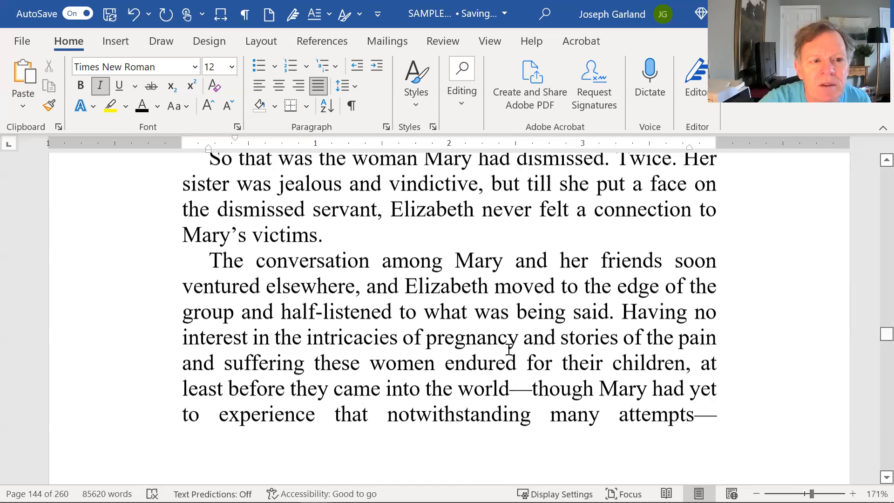
scroll(509, 350, "down", 10)
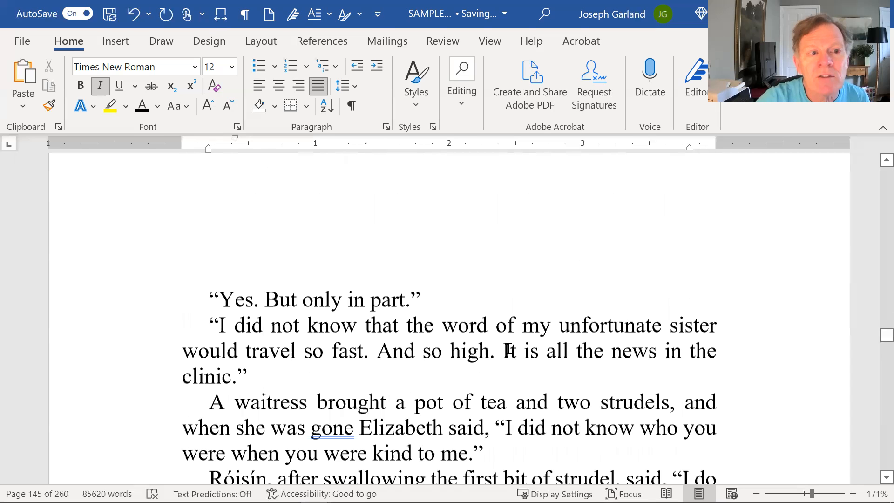
scroll(516, 336, "down", 10)
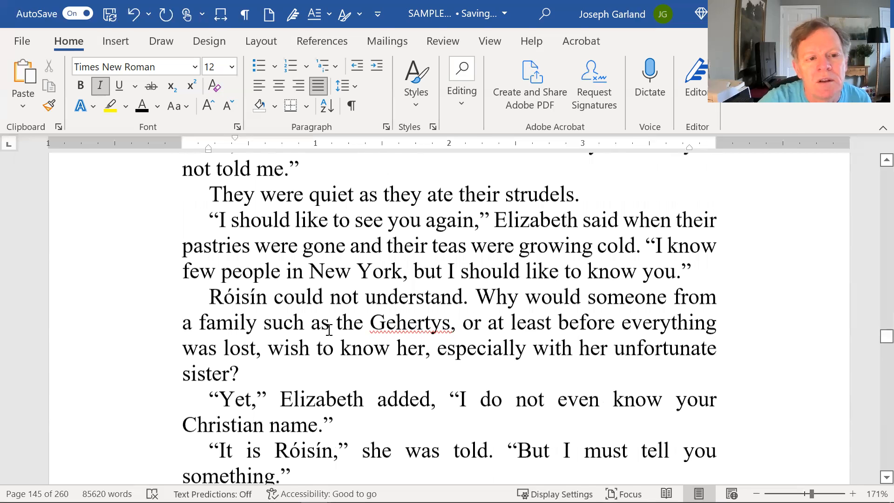
scroll(433, 310, "down", 10)
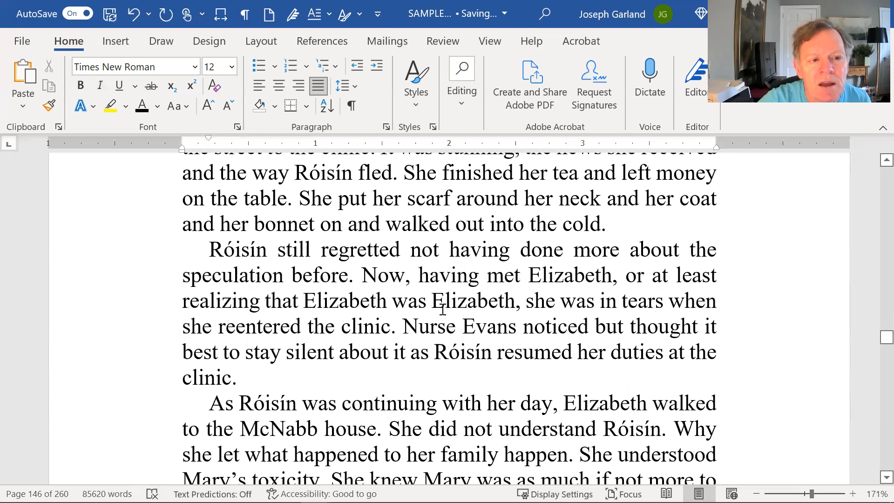
left_click(446, 325)
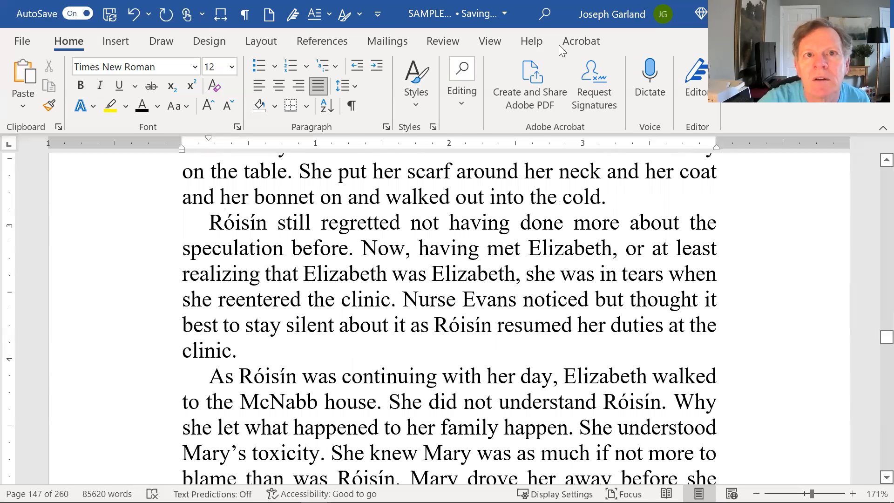